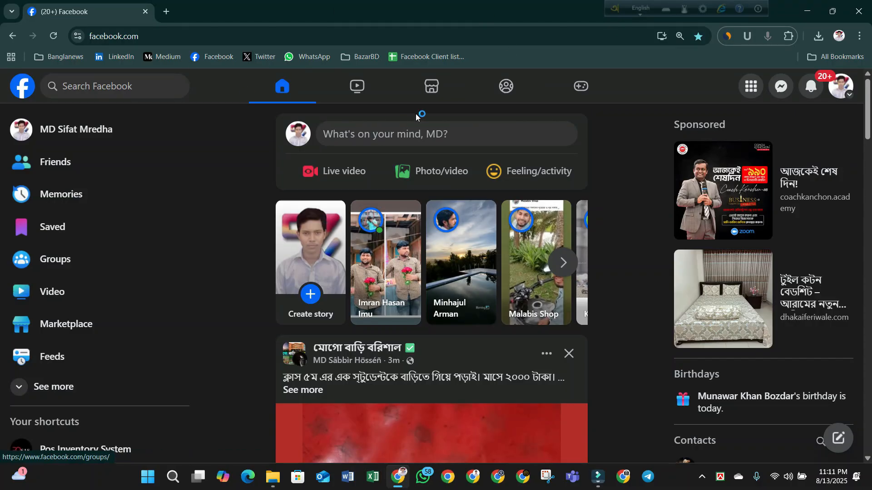
- Go to Pages from Facebook's grid Menu after briefly checking the account options
{"action": "left_click", "coordinate": [839, 95]}
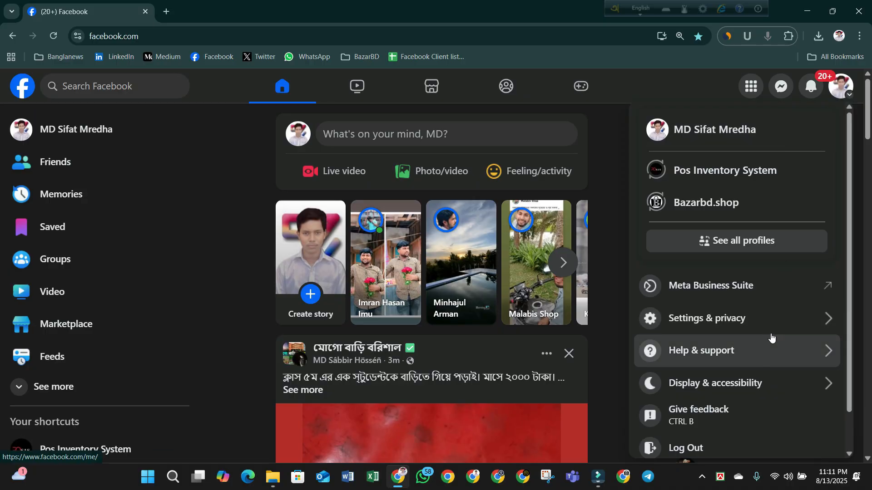
{"action": "scroll", "coordinate": [770, 337], "scroll_direction": "down", "scroll_amount": 1}
{"action": "scroll", "coordinate": [770, 336], "scroll_direction": "up", "scroll_amount": 1}
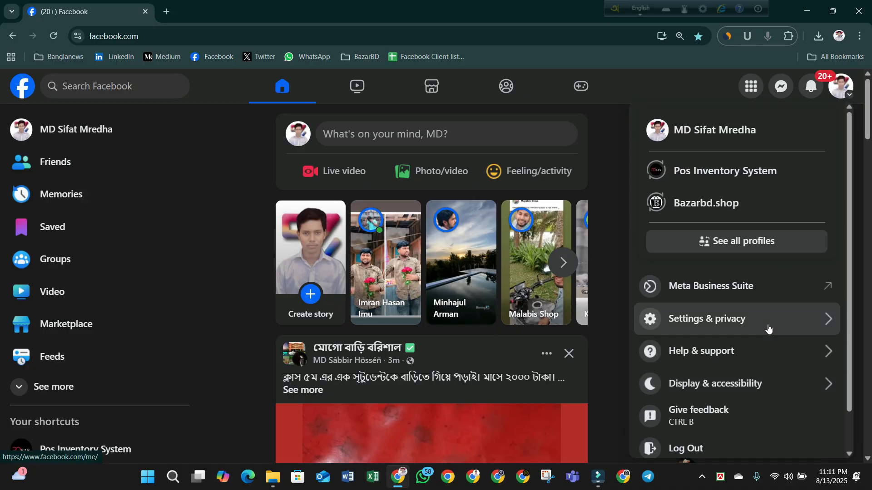
{"action": "left_click", "coordinate": [839, 86]}
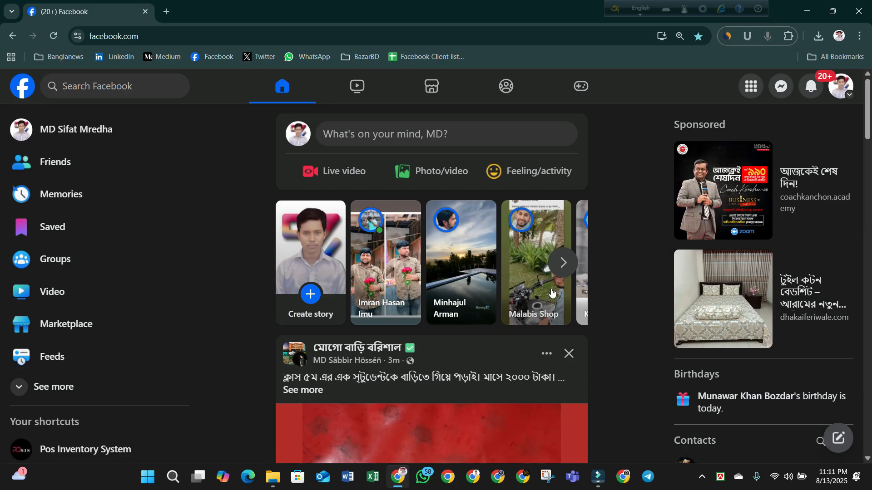
{"action": "left_click", "coordinate": [750, 93]}
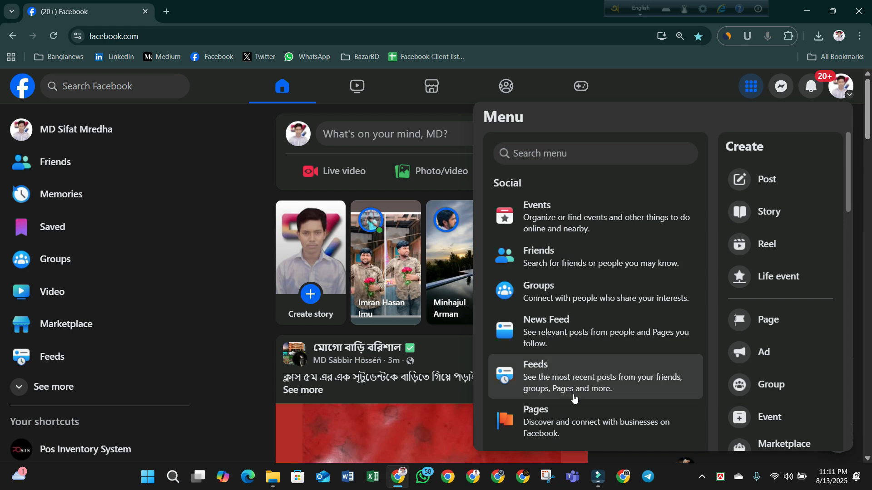
{"action": "scroll", "coordinate": [527, 370], "scroll_direction": "down", "scroll_amount": 1}
{"action": "scroll", "coordinate": [545, 182], "scroll_direction": "up", "scroll_amount": 1}
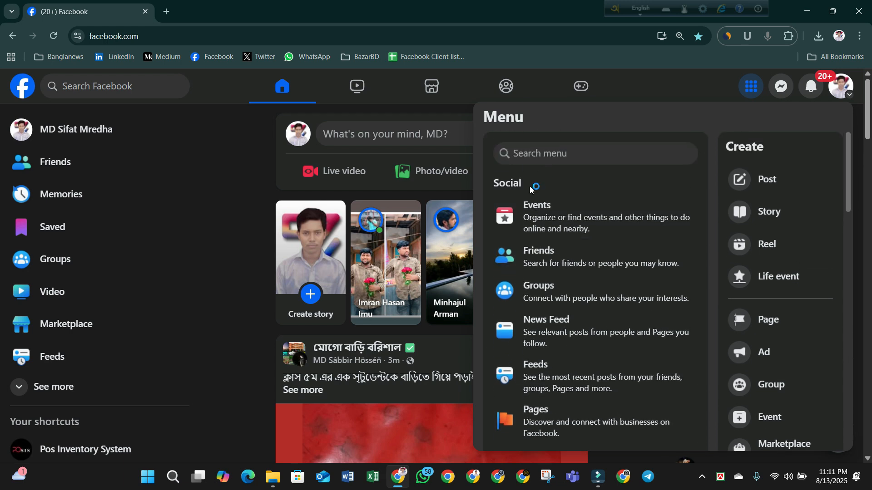
{"action": "scroll", "coordinate": [559, 227], "scroll_direction": "down", "scroll_amount": 3}
{"action": "left_click", "coordinate": [569, 249]}
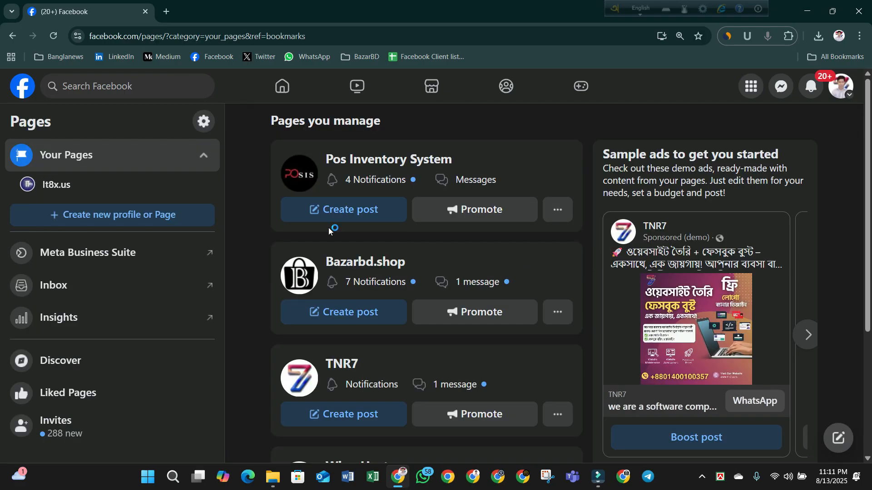
- Start a new Public Page and bring up the empty Create a Page form
{"action": "scroll", "coordinate": [381, 349], "scroll_direction": "down", "scroll_amount": 2}
{"action": "scroll", "coordinate": [390, 373], "scroll_direction": "up", "scroll_amount": 3}
{"action": "scroll", "coordinate": [394, 242], "scroll_direction": "down", "scroll_amount": 4}
{"action": "scroll", "coordinate": [407, 308], "scroll_direction": "up", "scroll_amount": 4}
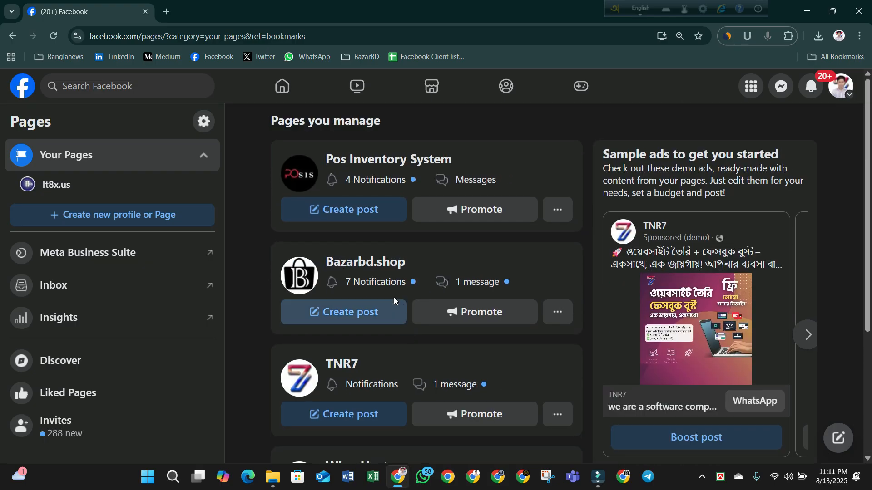
{"action": "left_click", "coordinate": [81, 221]}
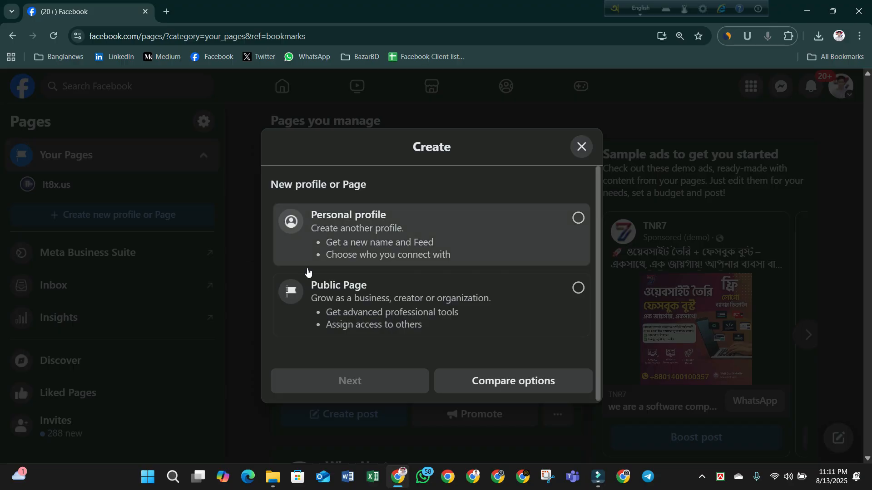
{"action": "left_click", "coordinate": [483, 311]}
{"action": "left_click", "coordinate": [347, 382]}
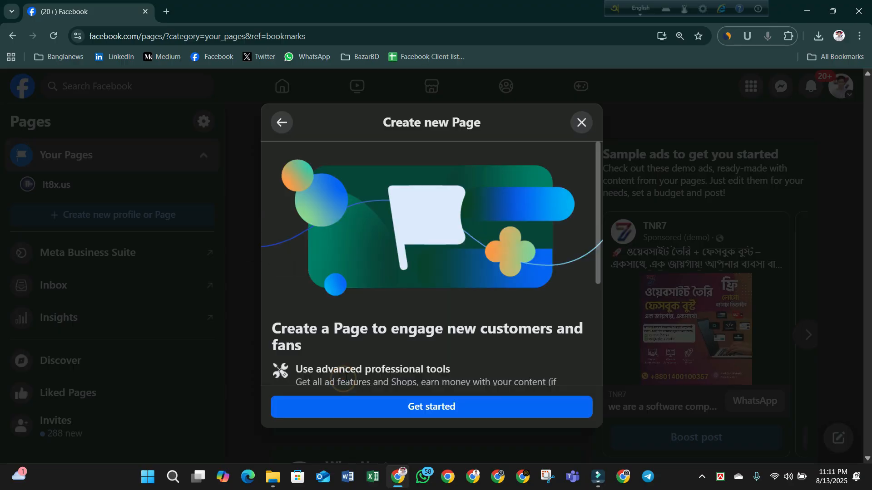
{"action": "left_click", "coordinate": [429, 411]}
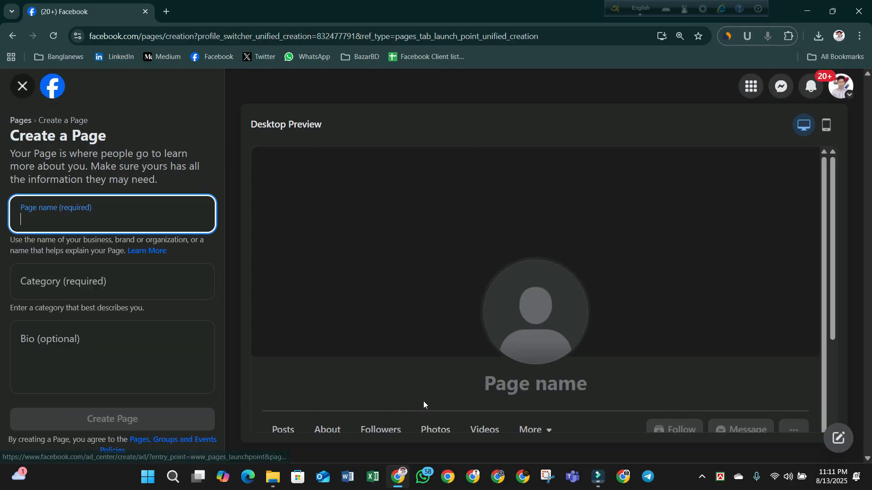
{"action": "left_click", "coordinate": [166, 11]}
{"action": "type", "text": "fa"}
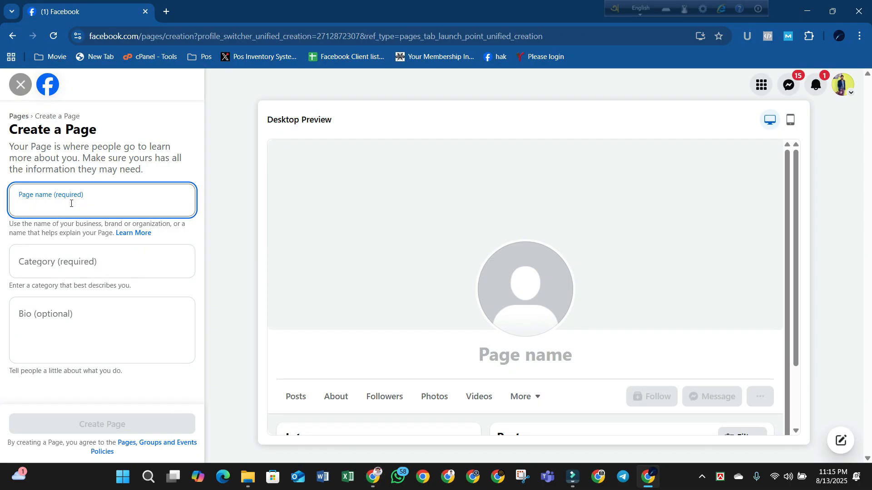
{"action": "key", "text": "super+v"}
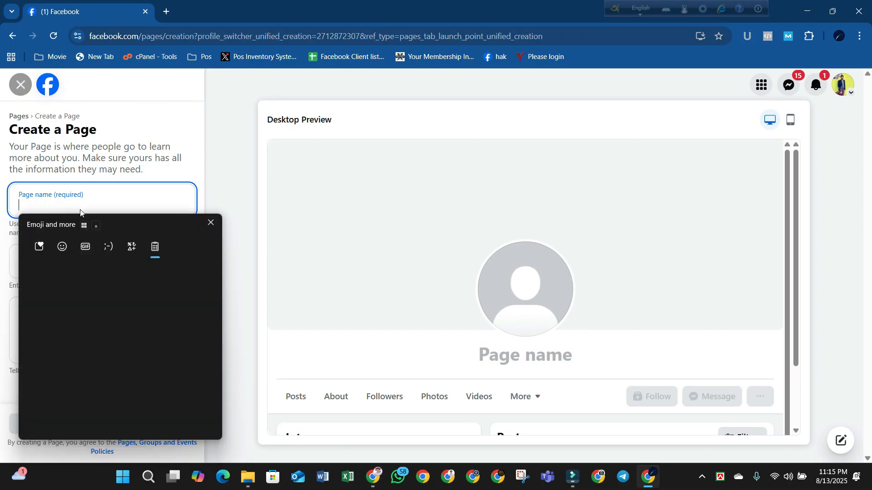
{"action": "left_click", "coordinate": [94, 305]}
{"action": "key", "text": "BackSpace"}
{"action": "left_click_drag", "start_coordinate": [45, 209], "coordinate": [17, 208]}
{"action": "key", "text": "BackSpace"}
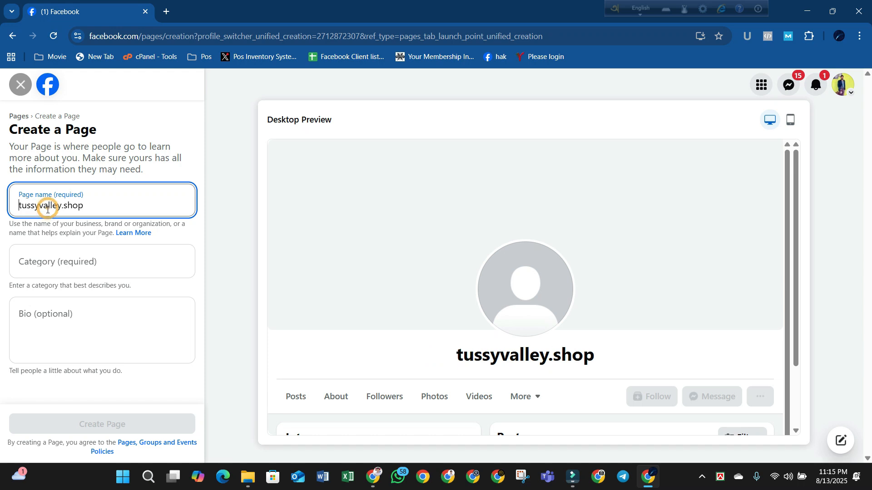
{"action": "key", "text": "Delete"}
- Re-paste the address and trim it to the Page name 'Tussyvalley.shop' with a capital T
{"action": "key", "text": "ctrl+t"}
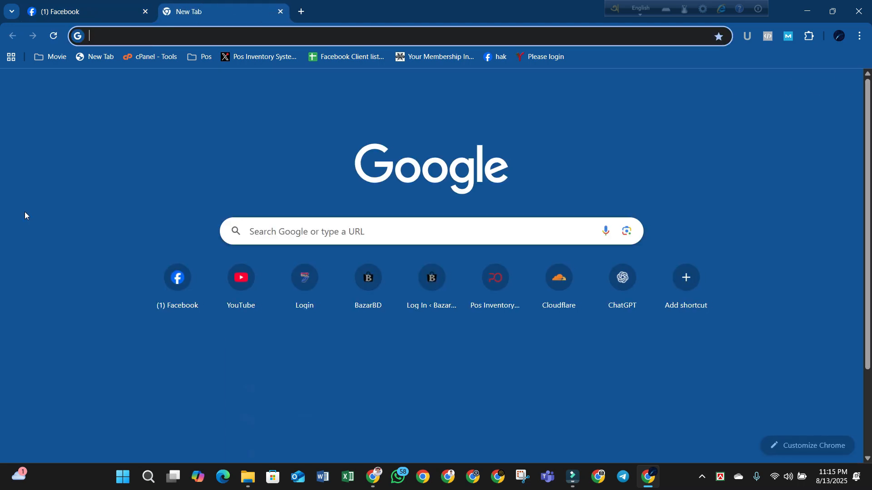
{"action": "left_click", "coordinate": [108, 4]}
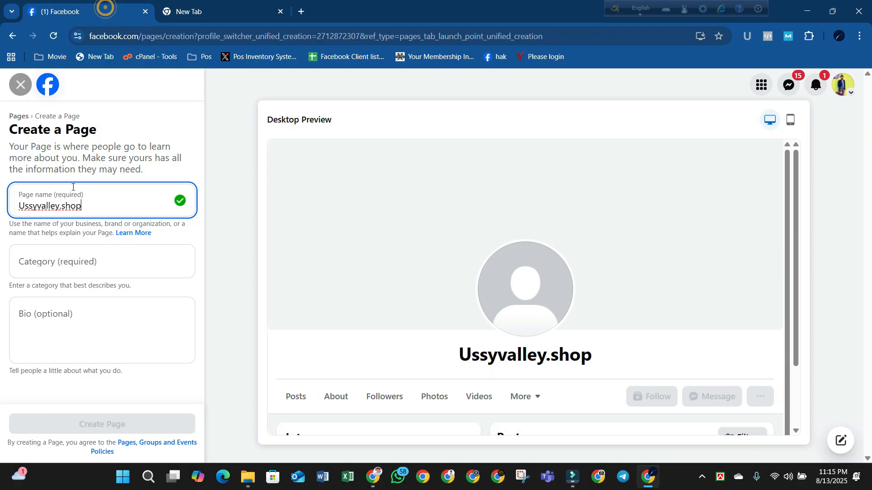
{"action": "left_click", "coordinate": [23, 205]}
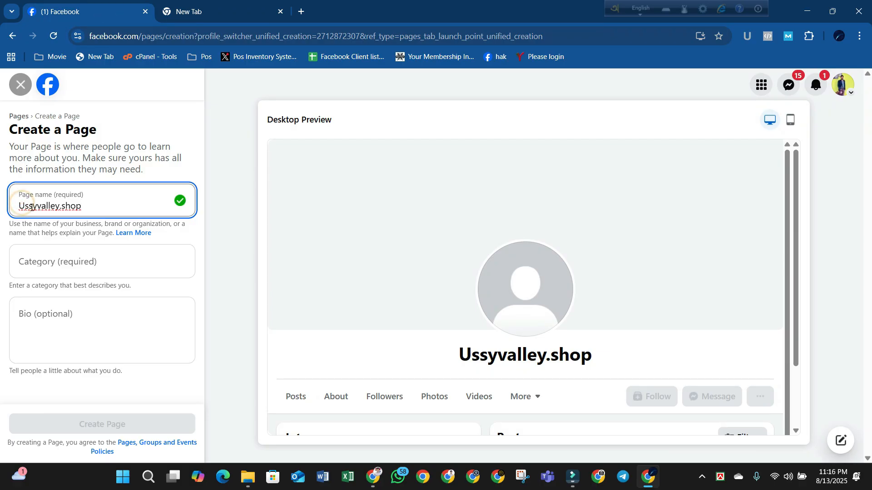
{"action": "key", "text": "BackSpace"}
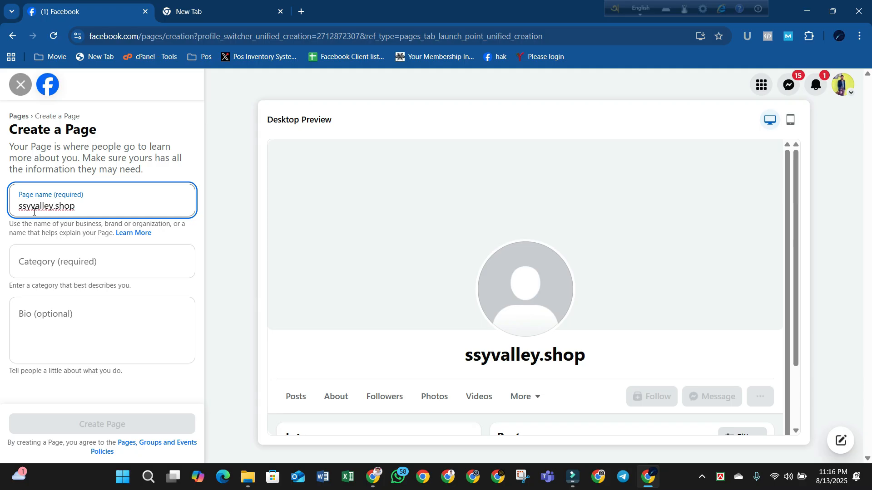
{"action": "key", "text": "ctrl+a"}
{"action": "type", "text": "https://tussyvalley.shop/"}
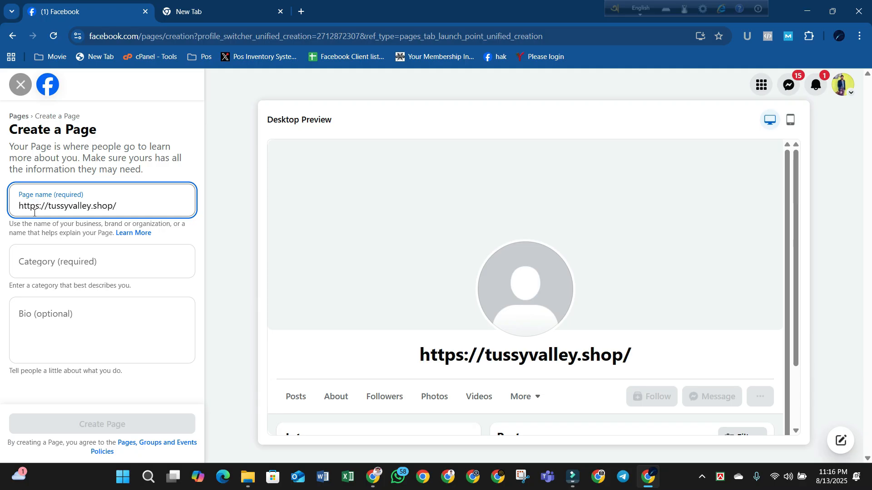
{"action": "key", "text": "BackSpace"}
{"action": "left_click_drag", "start_coordinate": [51, 208], "coordinate": [1, 209]}
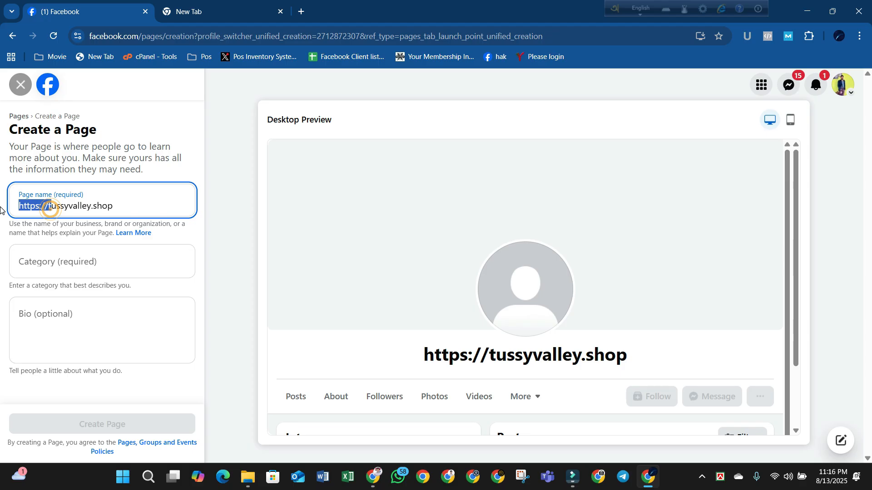
{"action": "type", "text": "T"}
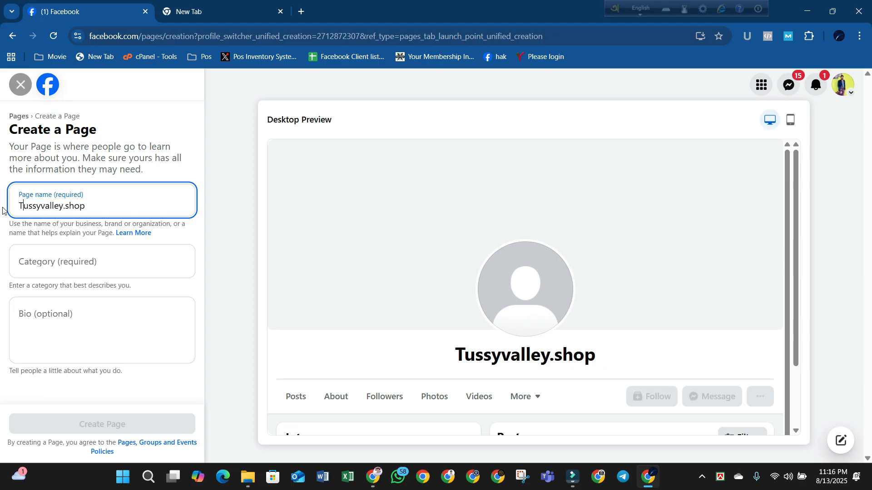
{"action": "left_click", "coordinate": [92, 261]}
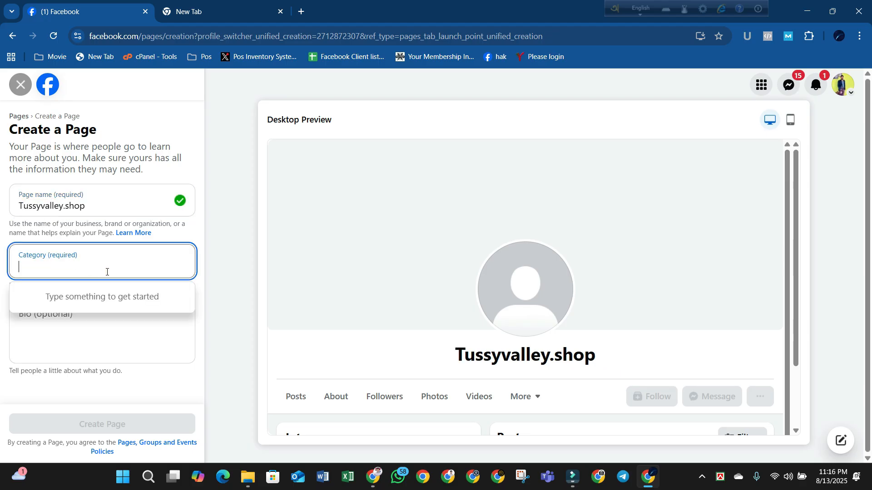
- Set category to Clothing store and write the bio 'it's a top clothing store in bd'
{"action": "type", "text": "cl"}
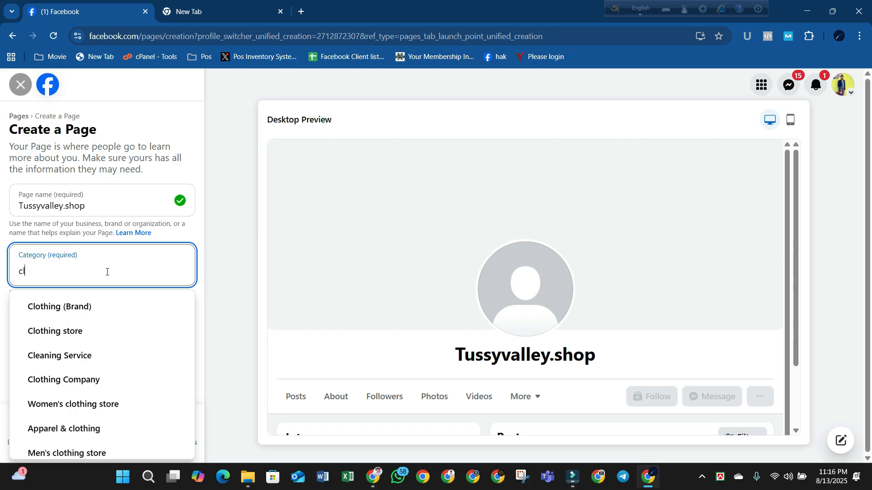
{"action": "left_click", "coordinate": [72, 331]}
{"action": "left_click", "coordinate": [104, 331]}
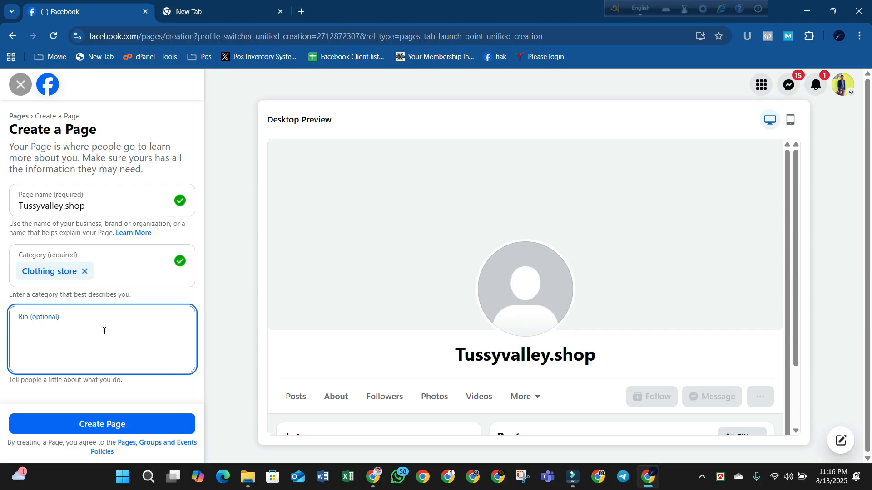
{"action": "type", "text": "it"}
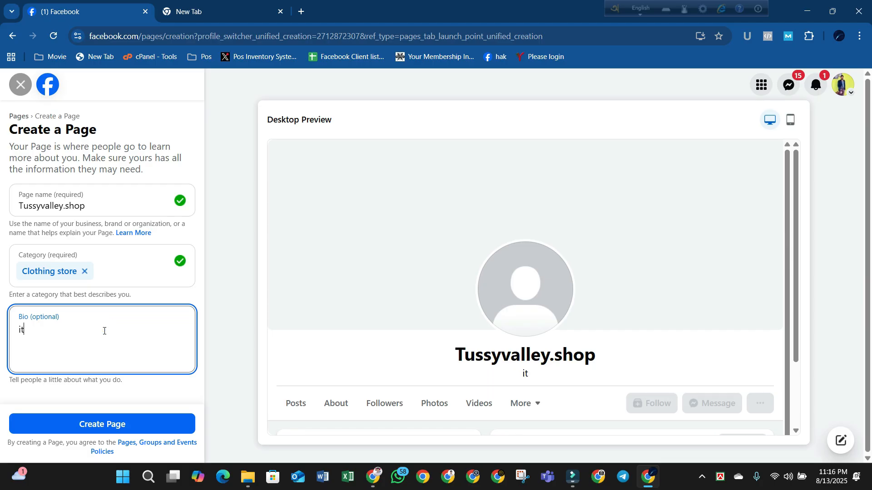
{"action": "type", "text": "'s a top clothing stor"}
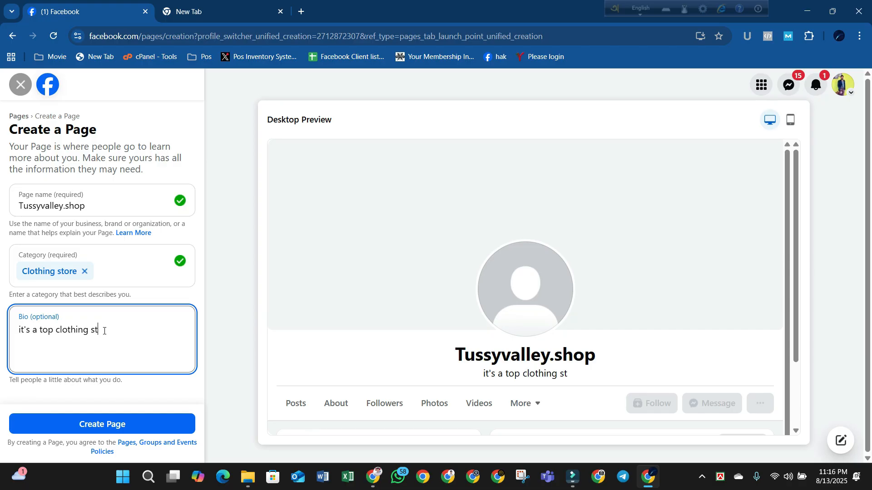
{"action": "key", "text": "BackSpace"}
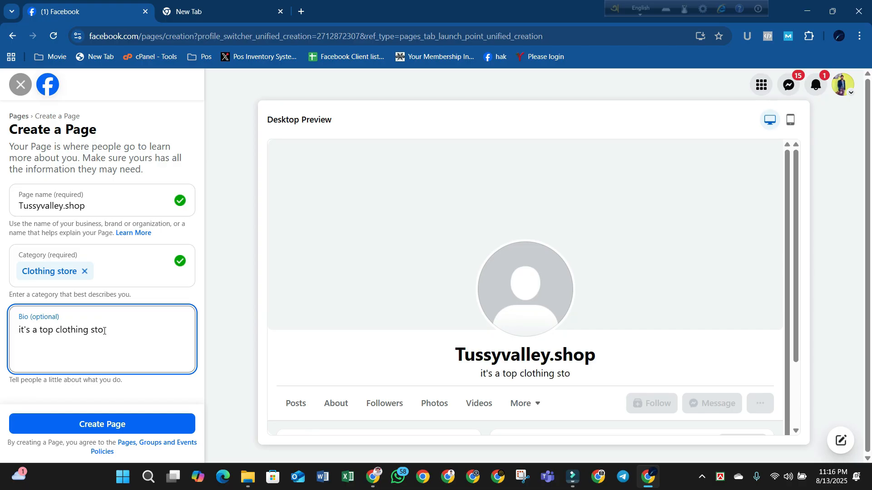
{"action": "type", "text": "re in bd"}
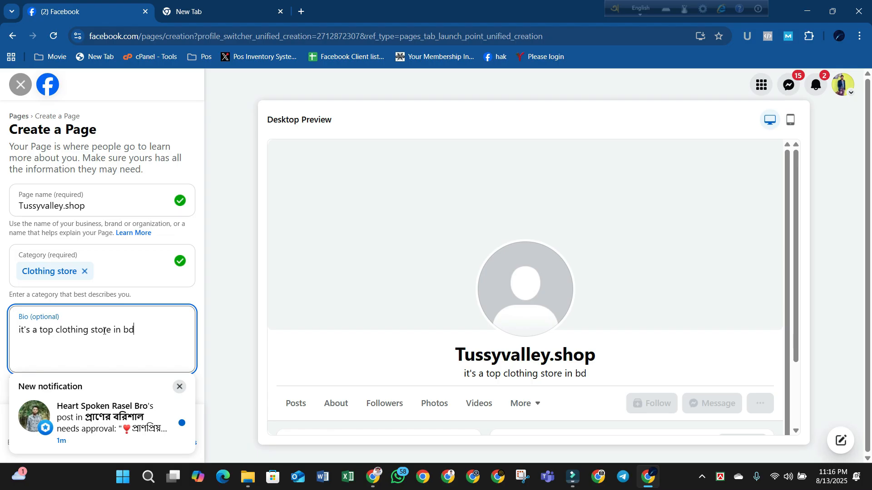
- Dismiss the notification and delete the bio's lowercase first letter
{"action": "left_click", "coordinate": [179, 387]}
{"action": "left_click", "coordinate": [166, 336]}
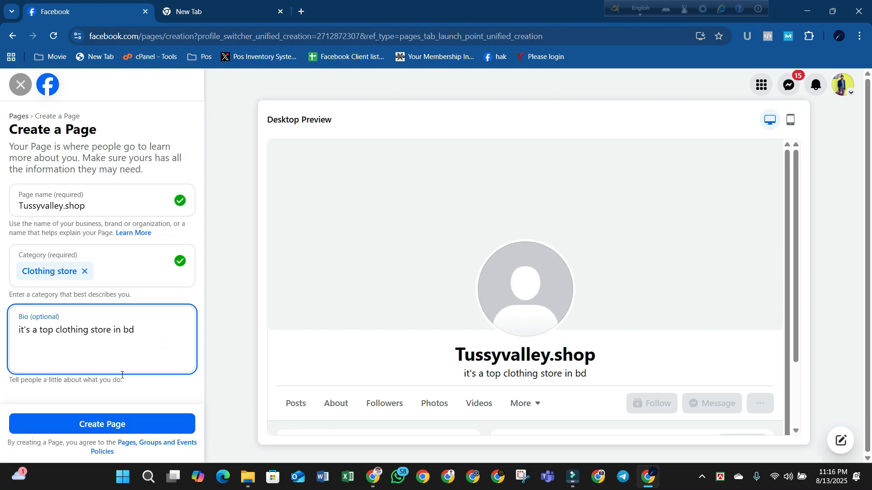
{"action": "left_click", "coordinate": [22, 330]}
{"action": "key", "text": "BackSpace"}
{"action": "type", "text": "I"}
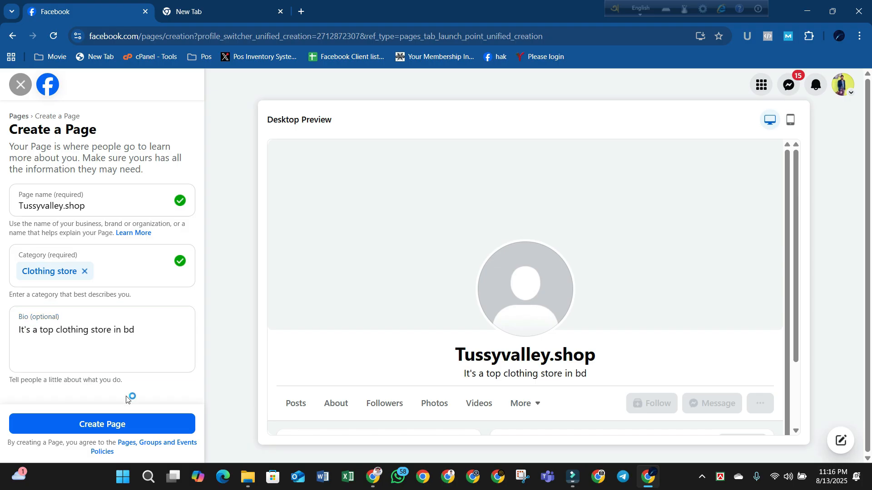
{"action": "left_click", "coordinate": [120, 419]}
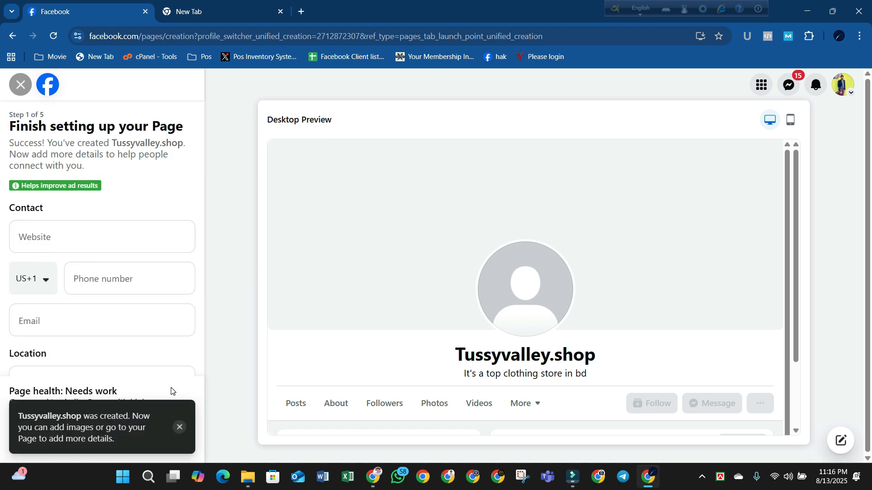
{"action": "left_click", "coordinate": [102, 248]}
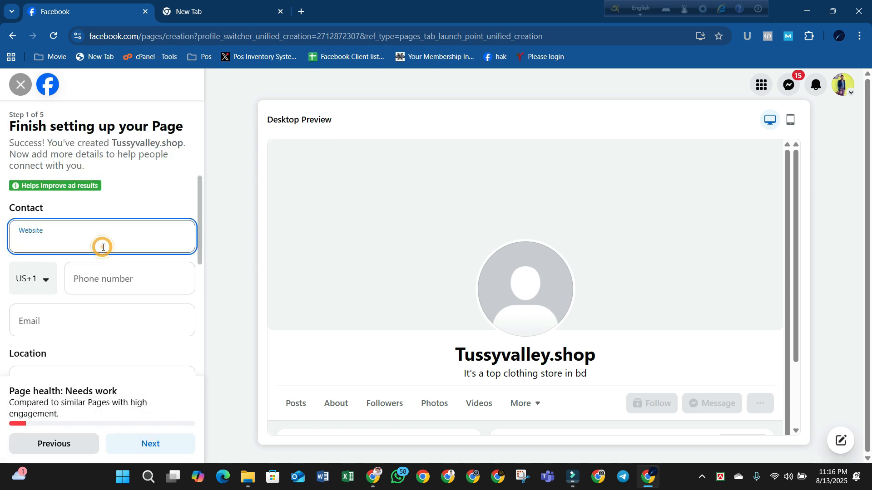
{"action": "key", "text": "super+v"}
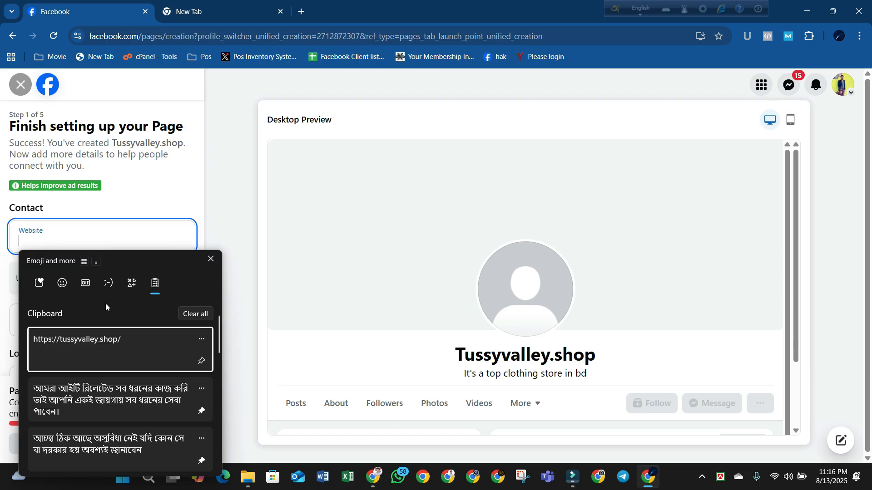
{"action": "left_click", "coordinate": [112, 355]}
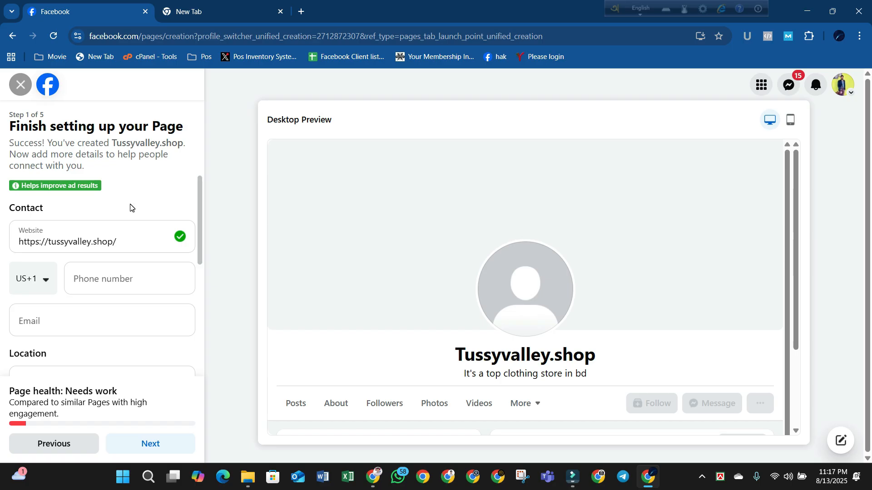
{"action": "left_click", "coordinate": [34, 280]}
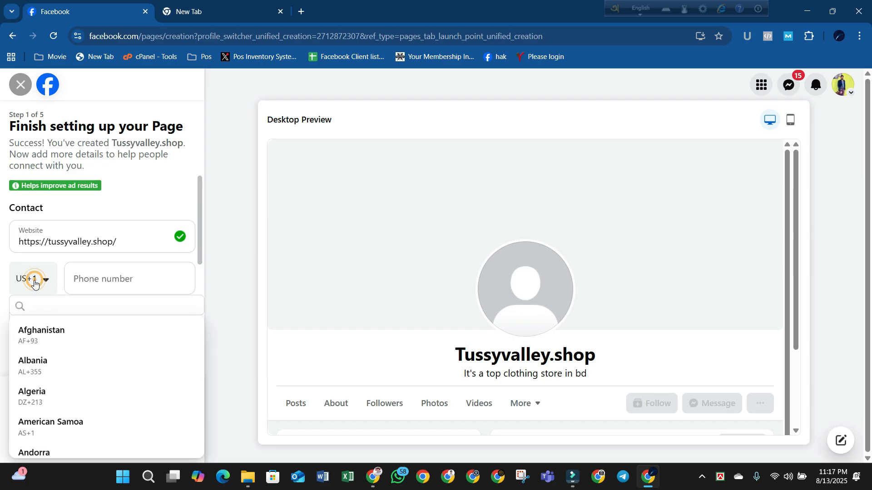
{"action": "scroll", "coordinate": [82, 390], "scroll_direction": "down", "scroll_amount": 9}
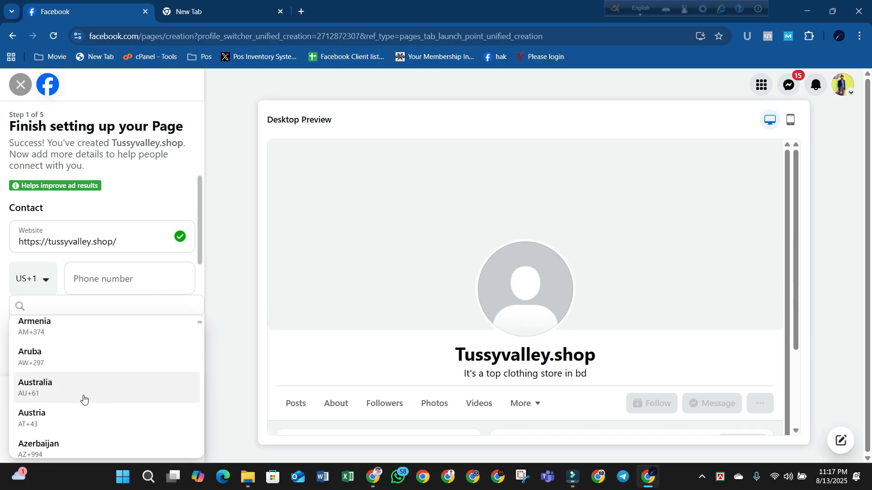
{"action": "scroll", "coordinate": [95, 407], "scroll_direction": "down", "scroll_amount": 1}
{"action": "scroll", "coordinate": [68, 401], "scroll_direction": "up", "scroll_amount": 1}
{"action": "left_click", "coordinate": [60, 395]}
{"action": "left_click", "coordinate": [95, 287]}
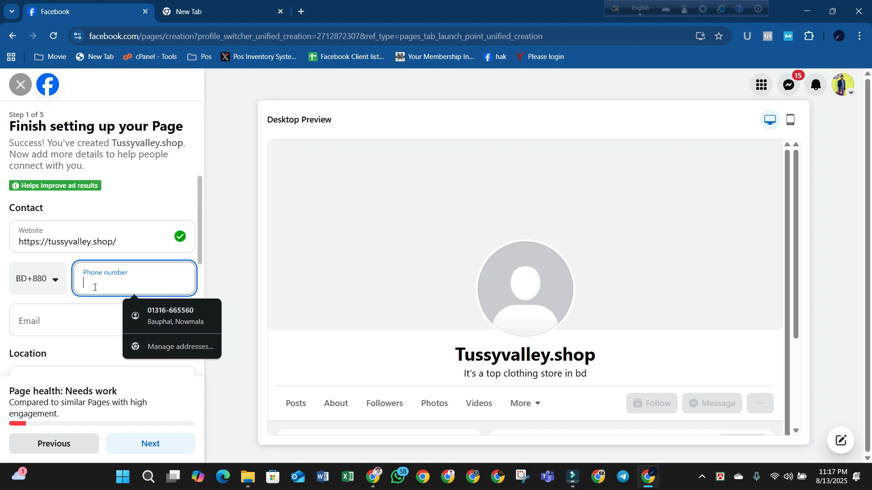
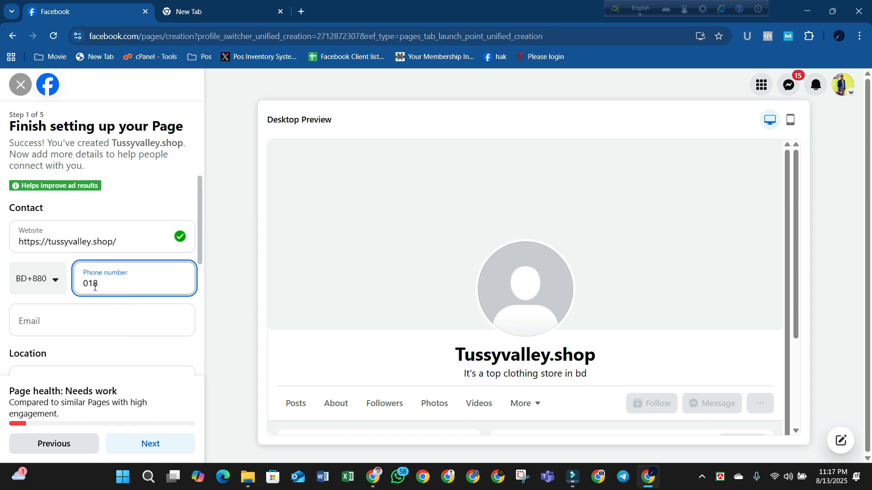
{"action": "left_click", "coordinate": [78, 321]}
{"action": "left_click", "coordinate": [216, 10]}
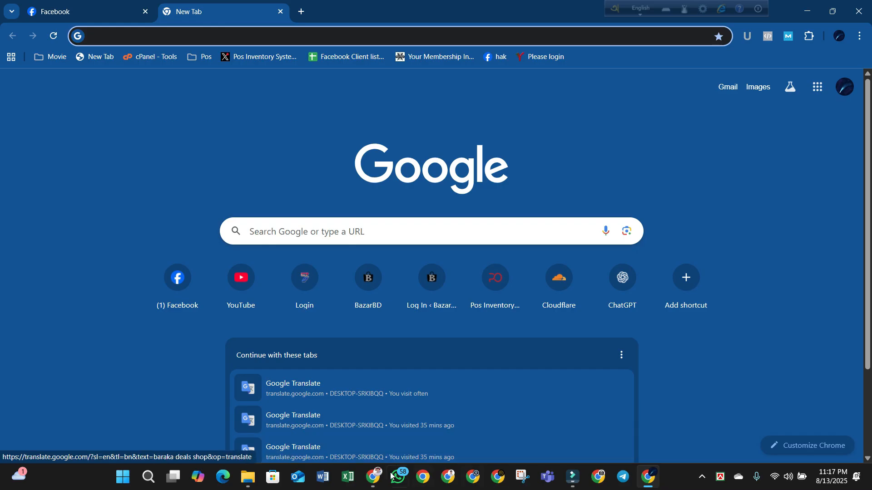
{"action": "left_click", "coordinate": [373, 477]}
{"action": "left_click", "coordinate": [853, 87]}
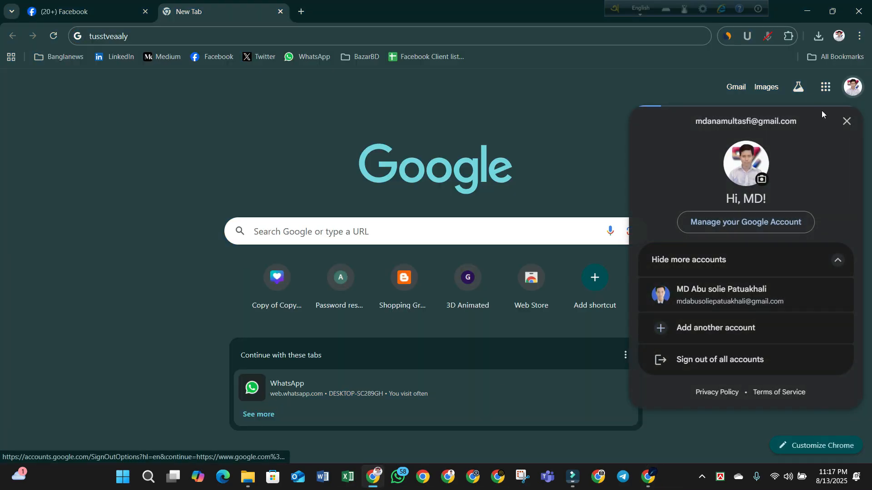
{"action": "triple_click", "coordinate": [734, 121]}
{"action": "key", "text": "ctrl+c"}
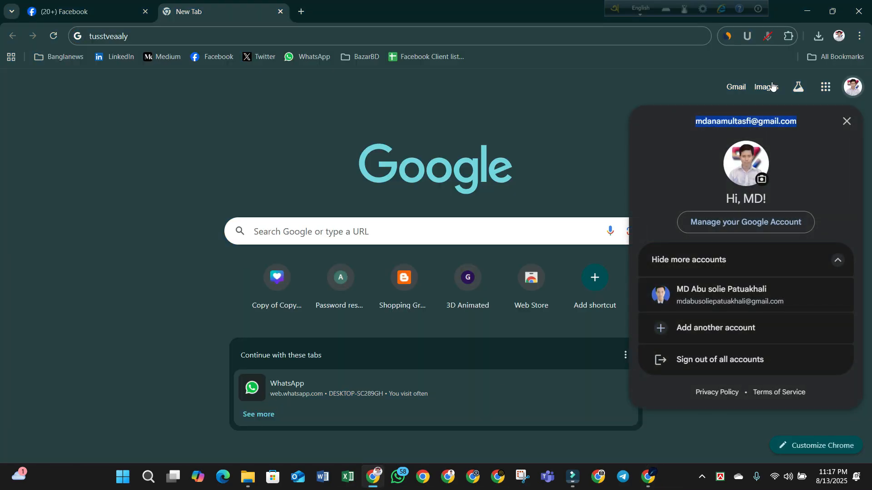
{"action": "left_click", "coordinate": [807, 11]}
{"action": "left_click", "coordinate": [89, 13]}
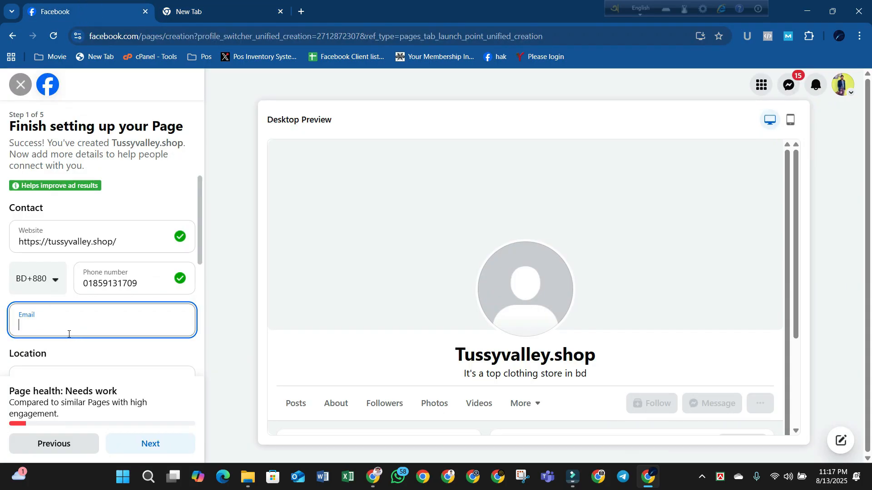
{"action": "key", "text": "ctrl+v"}
{"action": "left_click", "coordinate": [166, 349]}
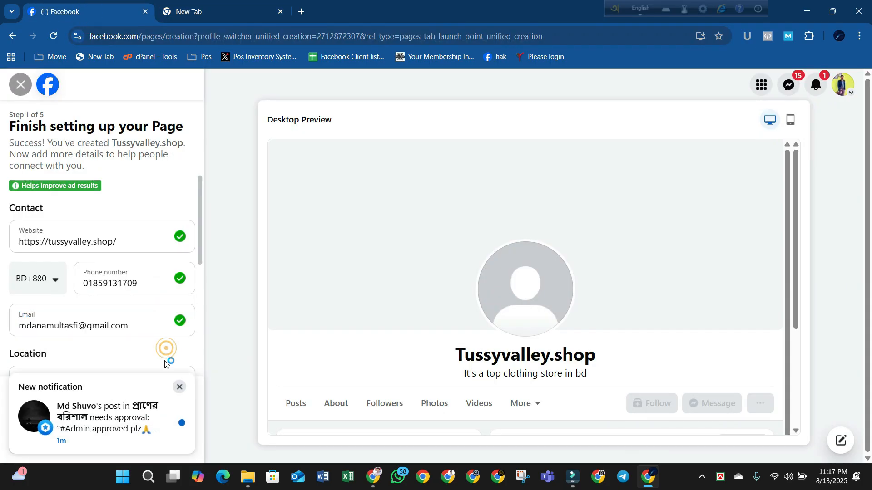
{"action": "left_click", "coordinate": [179, 387]}
{"action": "scroll", "coordinate": [145, 363], "scroll_direction": "down", "scroll_amount": 1}
{"action": "left_click", "coordinate": [98, 332]}
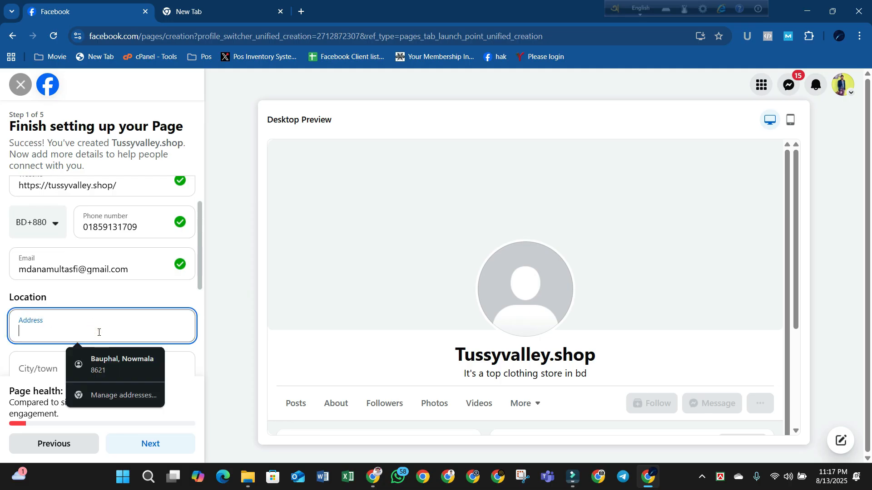
- Enter address 'Barisal Sador, Barisal' and choose Barisal as the city/town
{"action": "type", "text": "Barisal Sador,"}
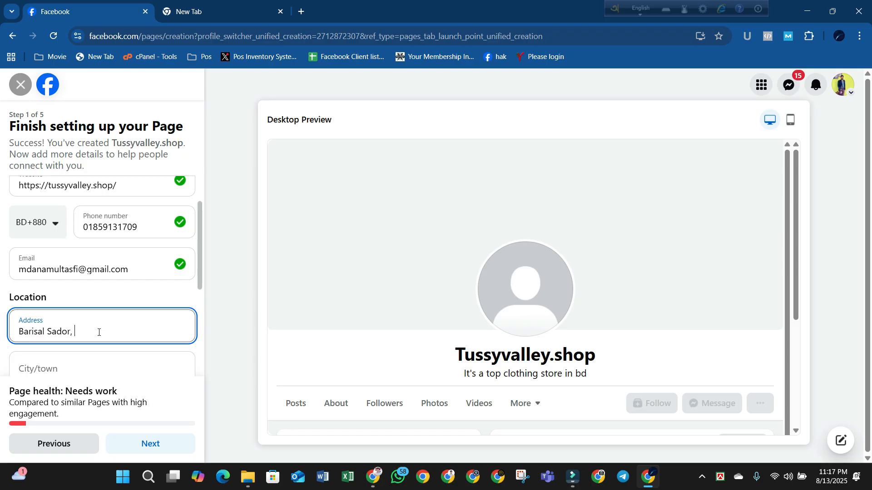
{"action": "type", "text": "Barisal"}
{"action": "scroll", "coordinate": [124, 300], "scroll_direction": "down", "scroll_amount": 3}
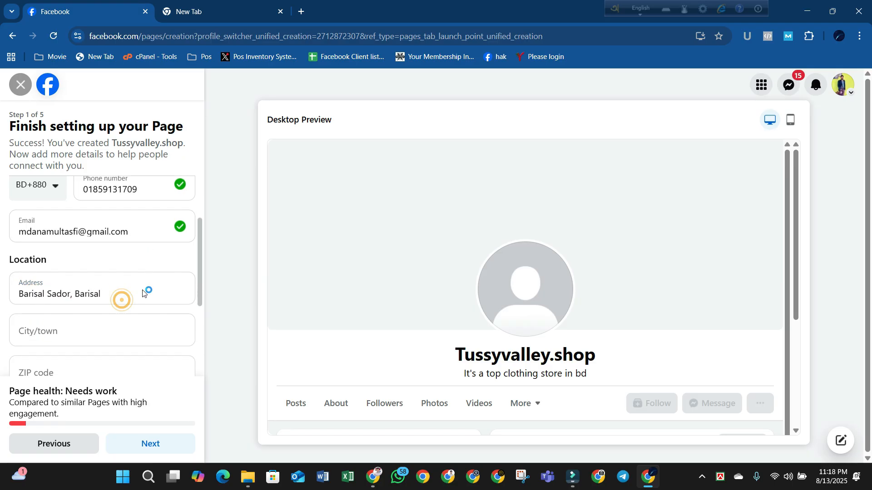
{"action": "left_click", "coordinate": [57, 260]}
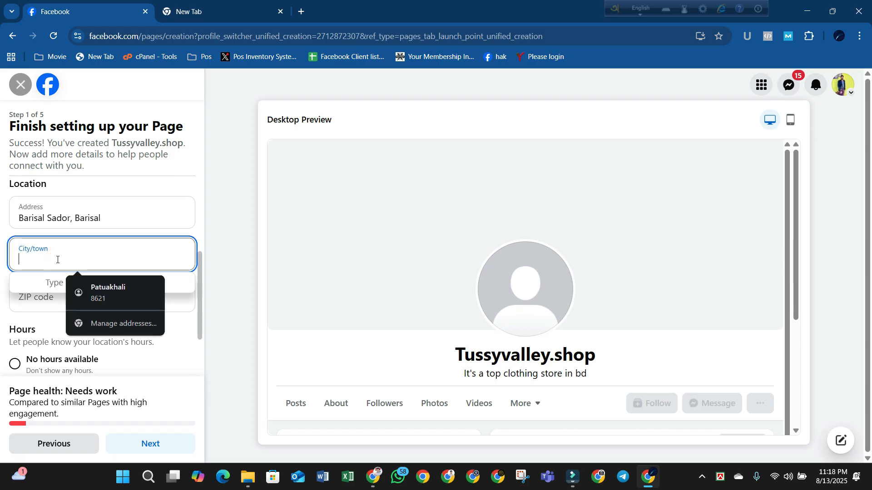
{"action": "type", "text": "Barisal"}
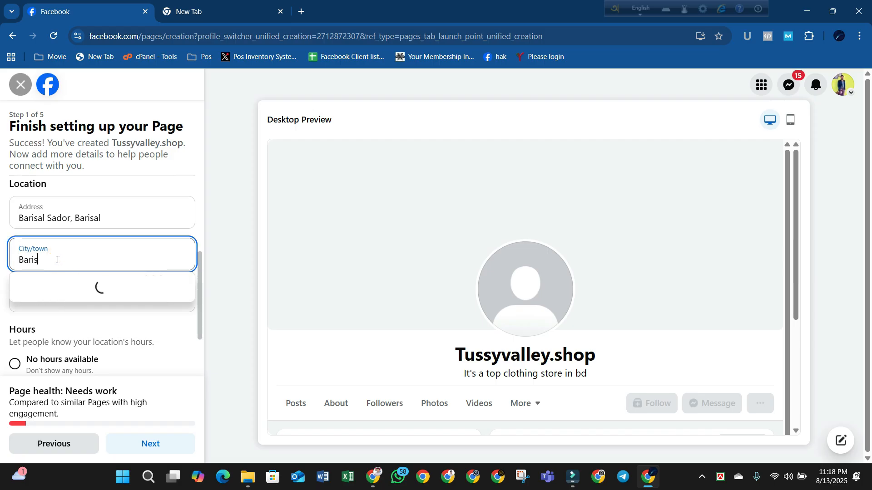
{"action": "left_click", "coordinate": [75, 281]}
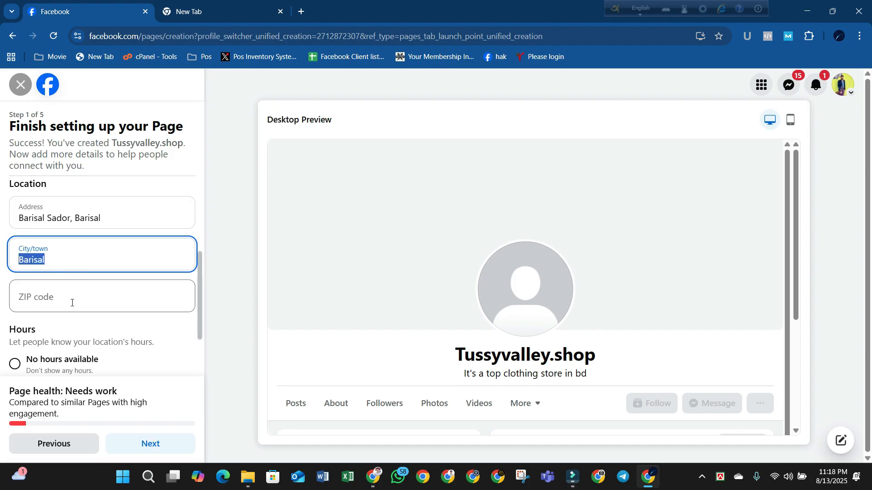
{"action": "left_click", "coordinate": [72, 303]}
- Search Google for the Barisal Sadar postal code, finding 8200 for the ZIP field
{"action": "left_click", "coordinate": [211, 8]}
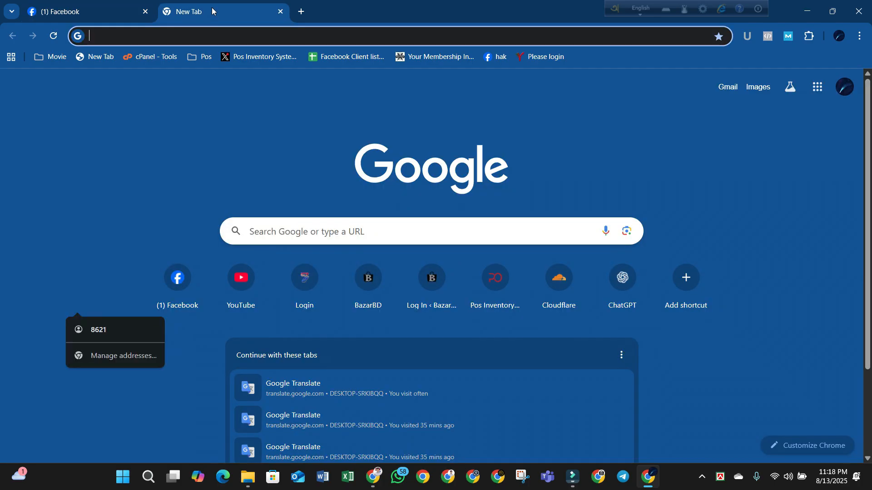
{"action": "type", "text": "barisal"}
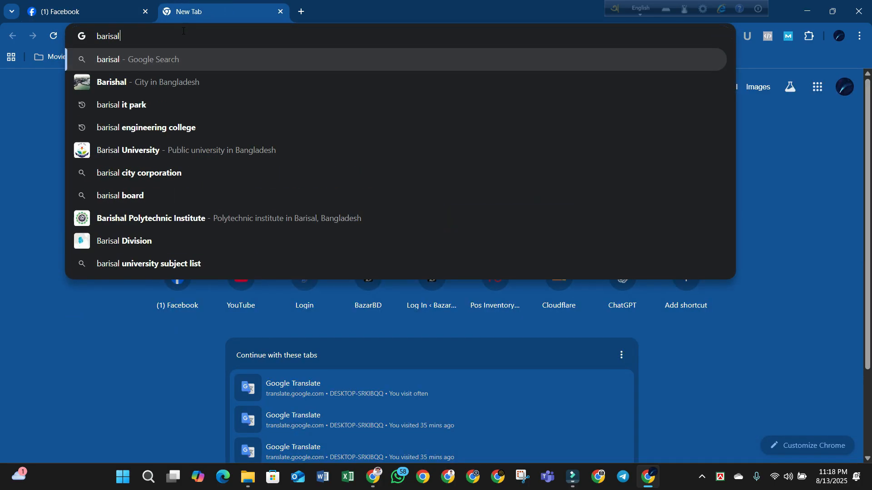
{"action": "type", "text": " sador"}
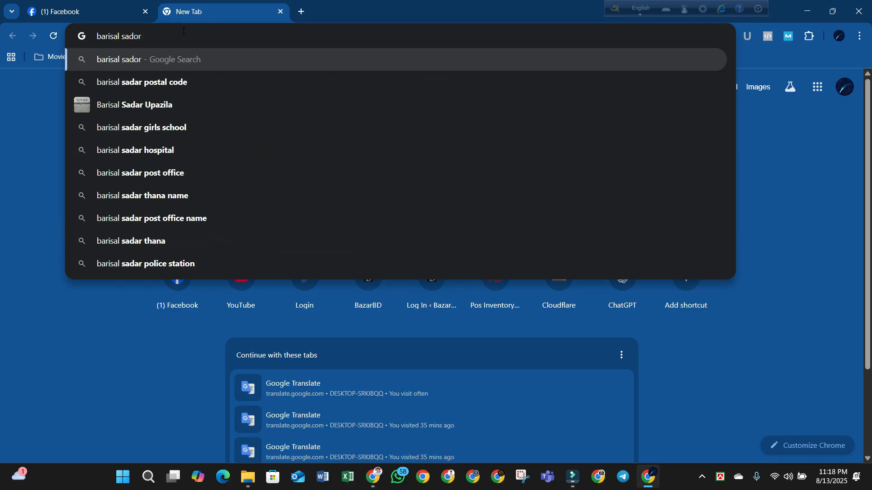
{"action": "key", "text": "Down"}
{"action": "key", "text": "Return"}
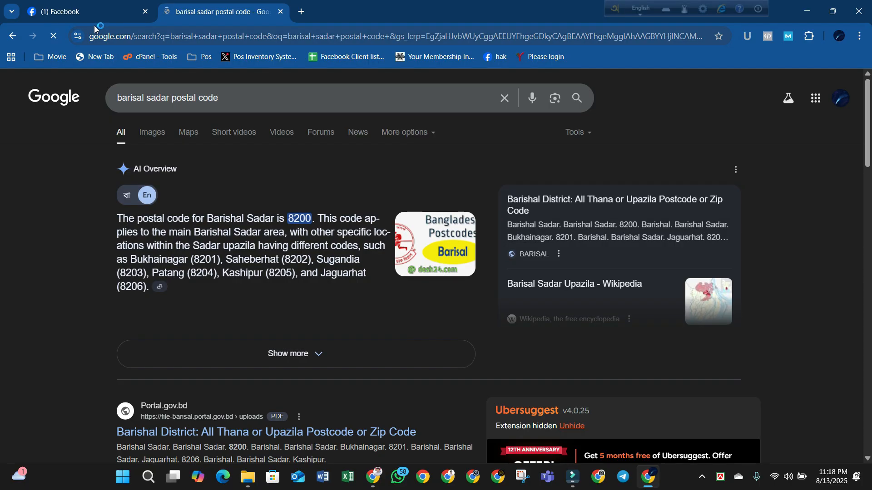
{"action": "left_click", "coordinate": [88, 24]}
{"action": "left_click", "coordinate": [200, 11]}
{"action": "left_click", "coordinate": [72, 9]}
{"action": "left_click", "coordinate": [103, 303]}
- Fill in 8200 as the Page's ZIP code
{"action": "type", "text": "820"}
{"action": "left_click", "coordinate": [145, 327]}
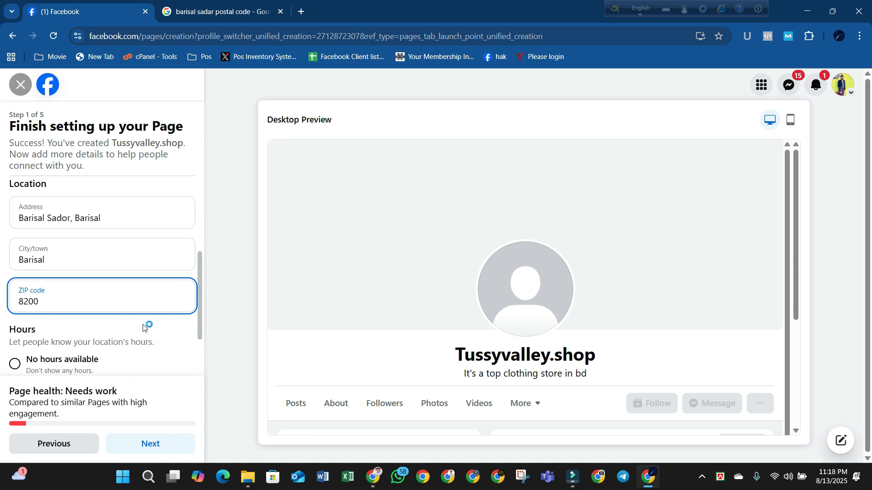
{"action": "scroll", "coordinate": [144, 327], "scroll_direction": "down", "scroll_amount": 2}
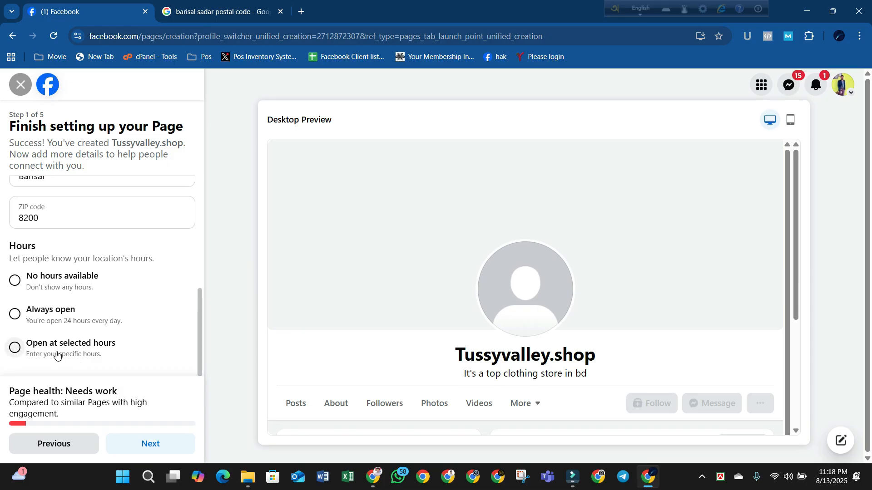
- Set the Page hours to Always open instead of selected hours and proceed to Customize your Page
{"action": "left_click", "coordinate": [58, 350]}
{"action": "left_click", "coordinate": [378, 161]}
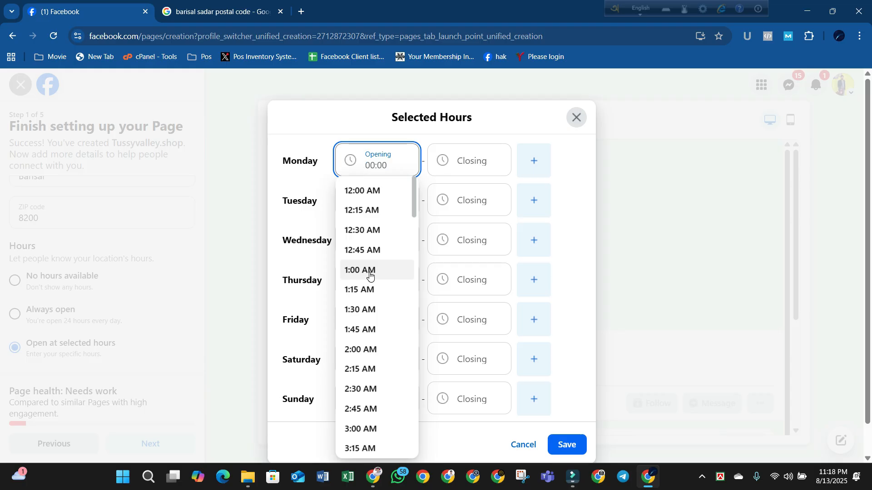
{"action": "left_click", "coordinate": [578, 119]}
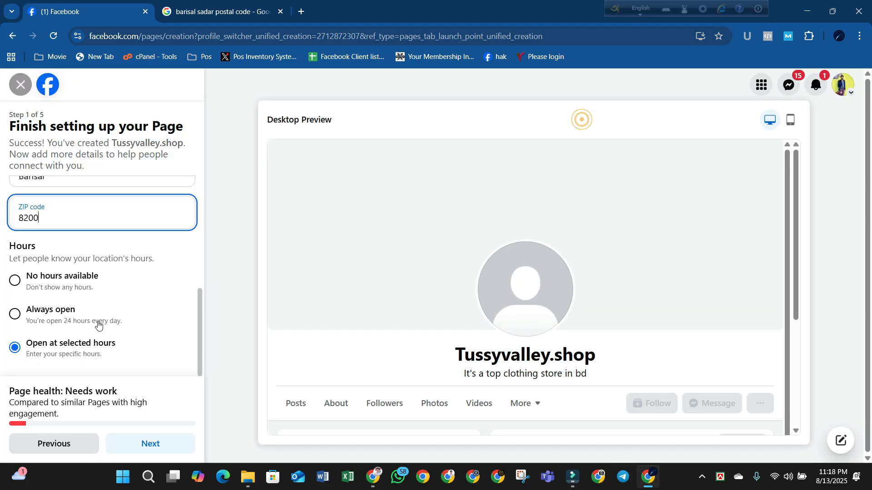
{"action": "left_click", "coordinate": [45, 314]}
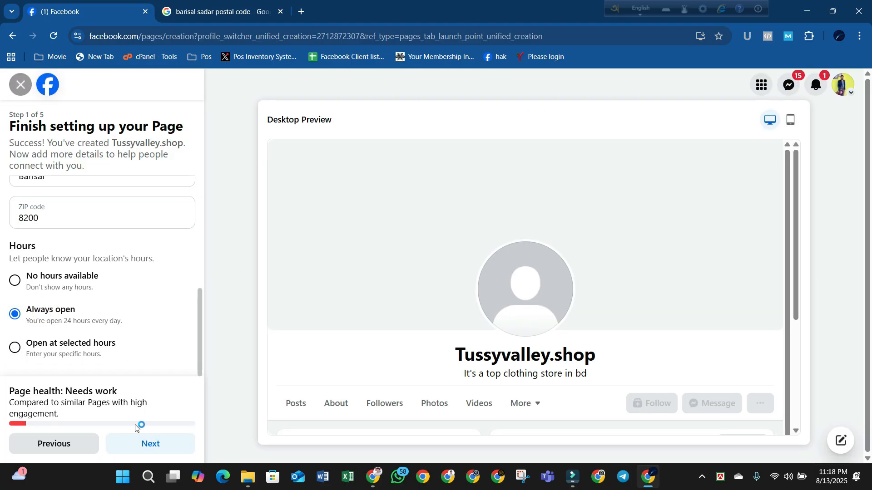
{"action": "left_click", "coordinate": [136, 443]}
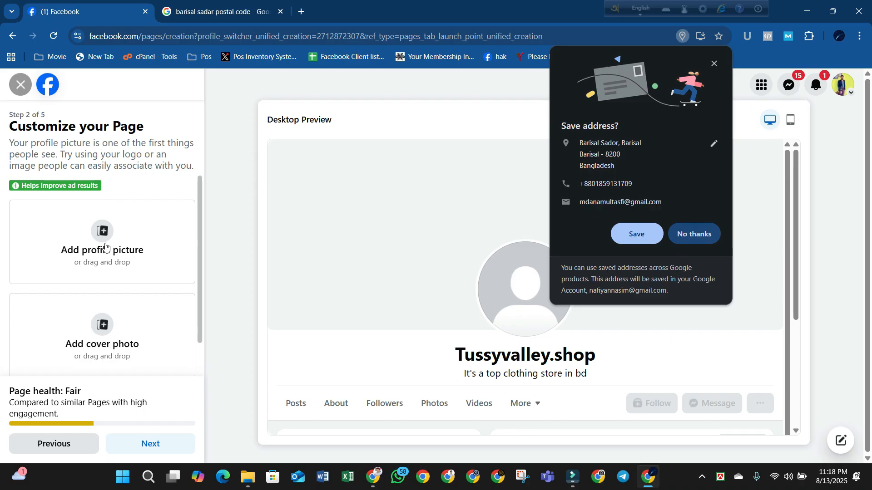
{"action": "left_click", "coordinate": [97, 242]}
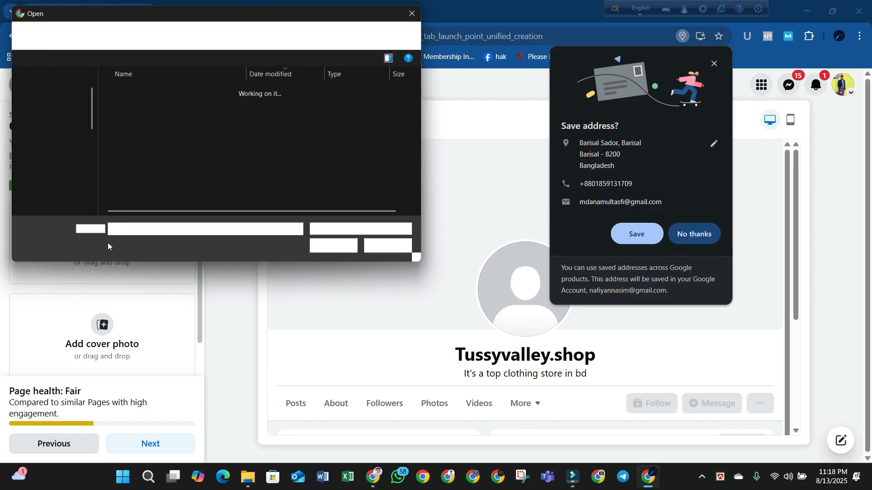
{"action": "scroll", "coordinate": [46, 156], "scroll_direction": "up", "scroll_amount": 2}
{"action": "key", "text": "Escape"}
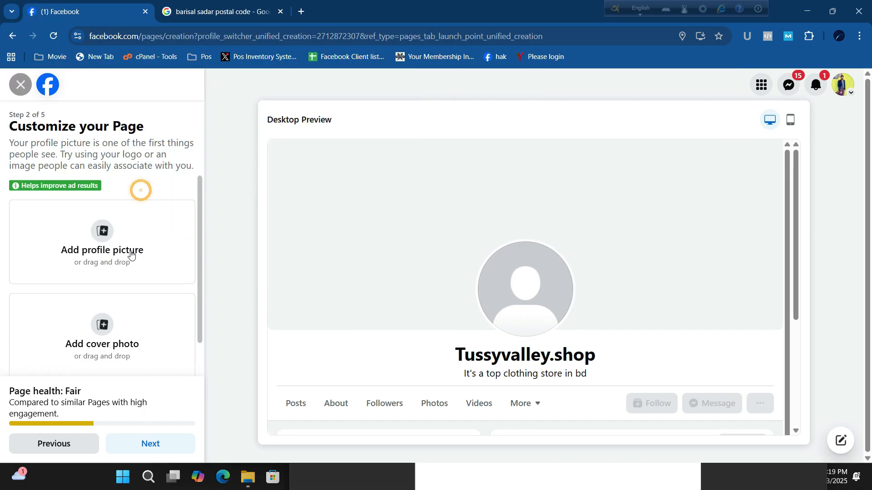
{"action": "left_click", "coordinate": [111, 249]}
{"action": "scroll", "coordinate": [29, 179], "scroll_direction": "down", "scroll_amount": 4}
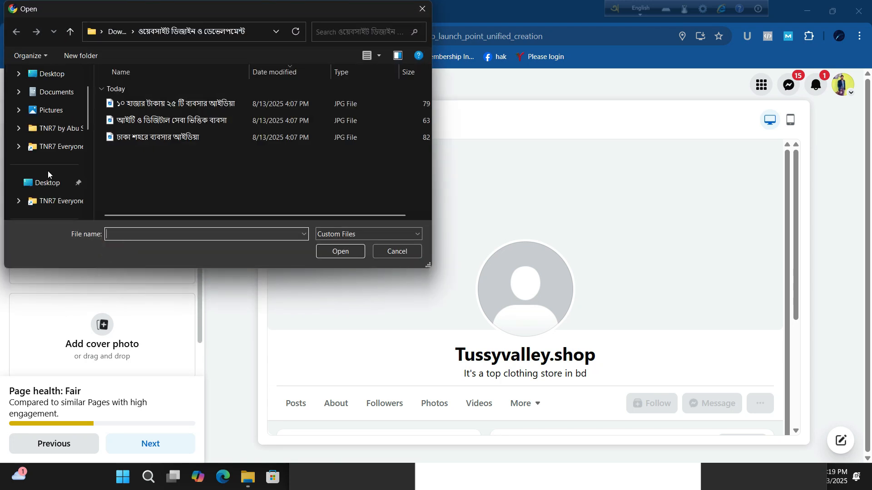
{"action": "left_click", "coordinate": [42, 150]}
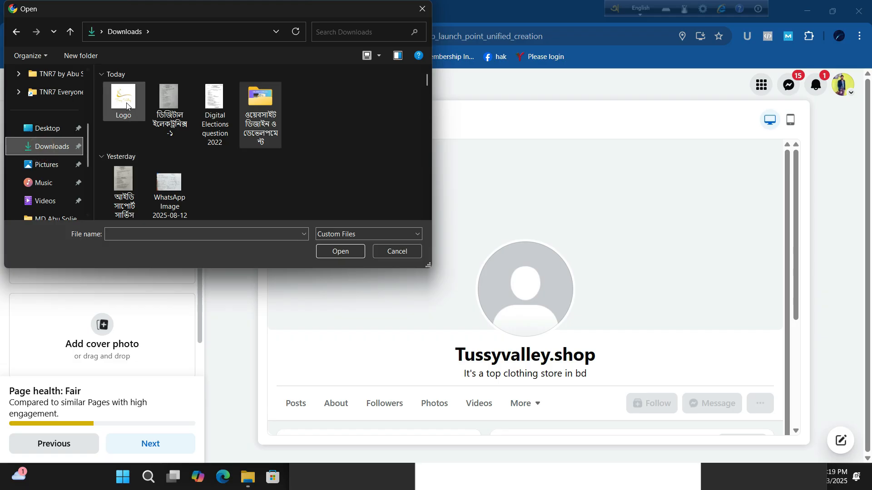
{"action": "left_click", "coordinate": [129, 107]}
{"action": "left_click", "coordinate": [324, 252]}
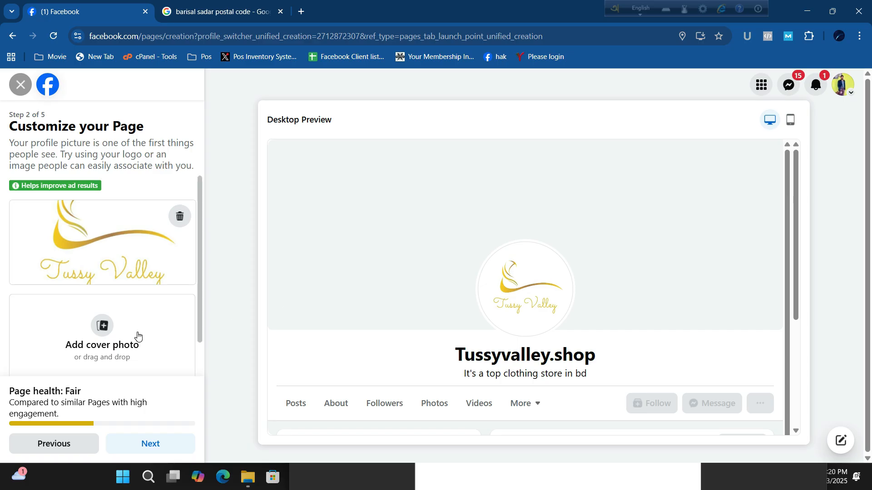
{"action": "scroll", "coordinate": [137, 335], "scroll_direction": "down", "scroll_amount": 1}
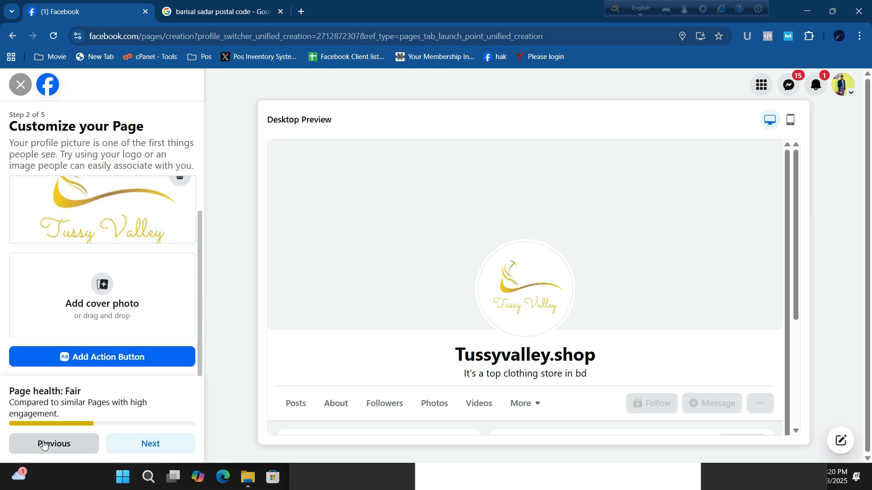
- Advance past customization and skip connecting WhatsApp to the Page
{"action": "left_click", "coordinate": [158, 447]}
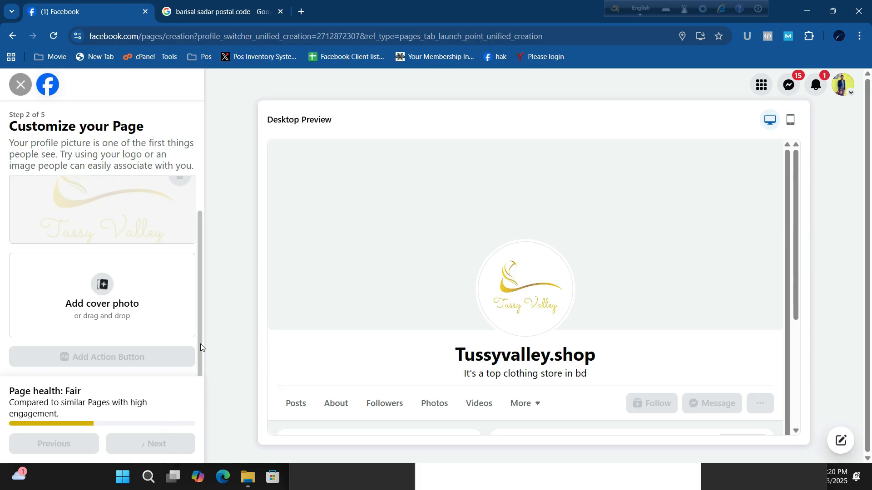
{"action": "scroll", "coordinate": [81, 324], "scroll_direction": "down", "scroll_amount": 1}
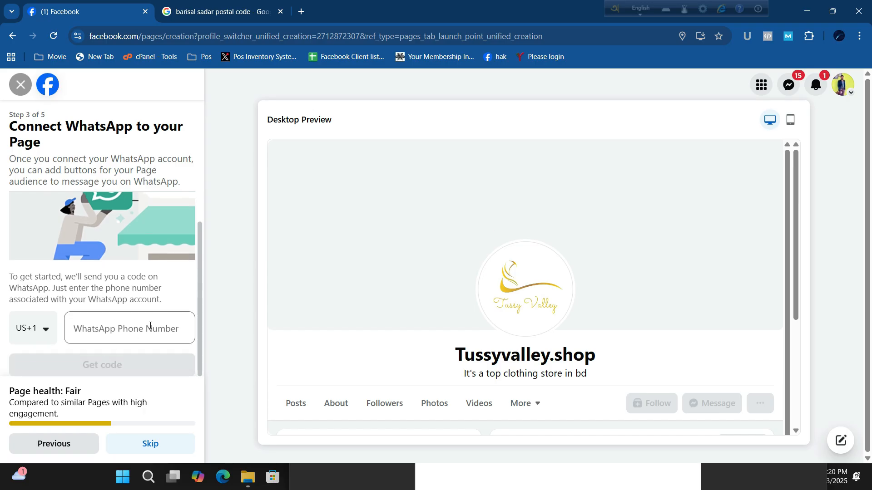
{"action": "left_click", "coordinate": [144, 447]}
{"action": "left_click", "coordinate": [85, 231]}
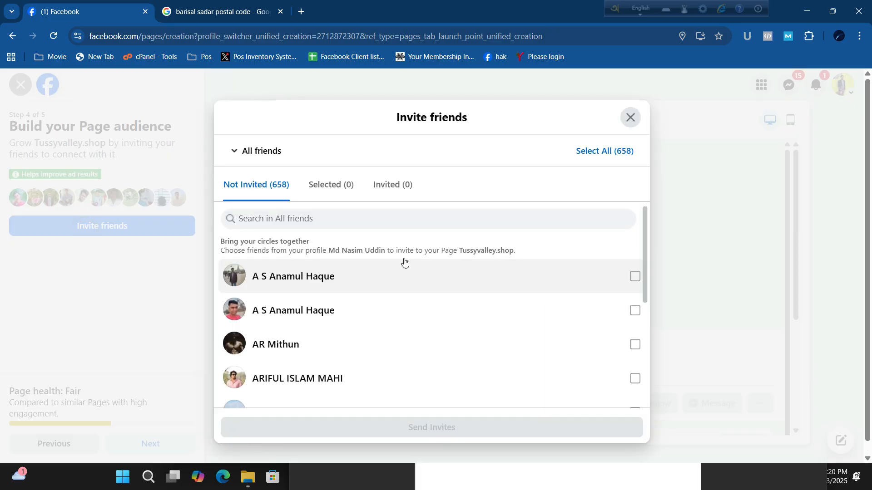
- Tick six friends in the invite list and send them Page invites
{"action": "scroll", "coordinate": [409, 318], "scroll_direction": "down", "scroll_amount": 3}
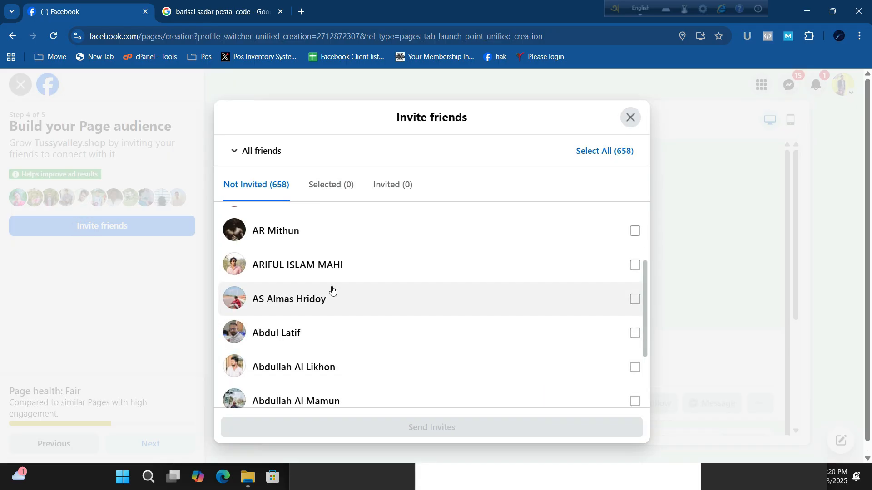
{"action": "left_click", "coordinate": [352, 266]}
{"action": "left_click", "coordinate": [331, 311]}
{"action": "left_click", "coordinate": [318, 335]}
{"action": "scroll", "coordinate": [341, 347], "scroll_direction": "down", "scroll_amount": 1}
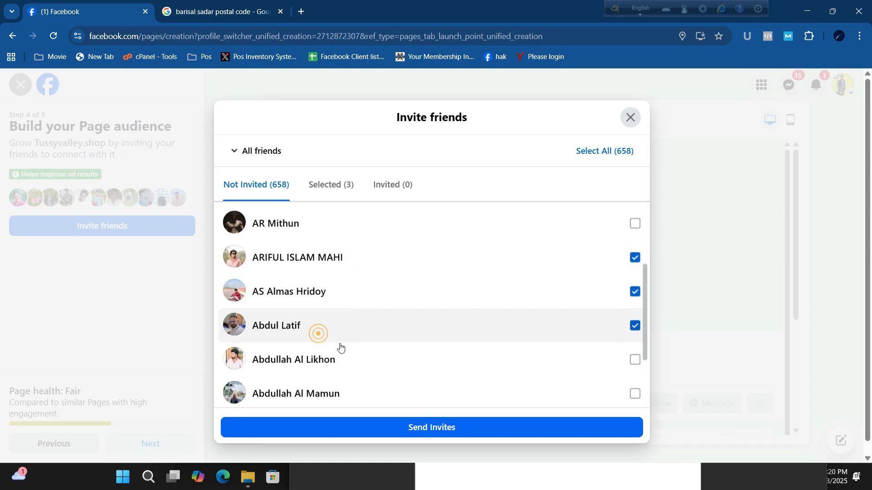
{"action": "left_click", "coordinate": [334, 318]}
{"action": "left_click", "coordinate": [325, 356]}
{"action": "left_click", "coordinate": [325, 368]}
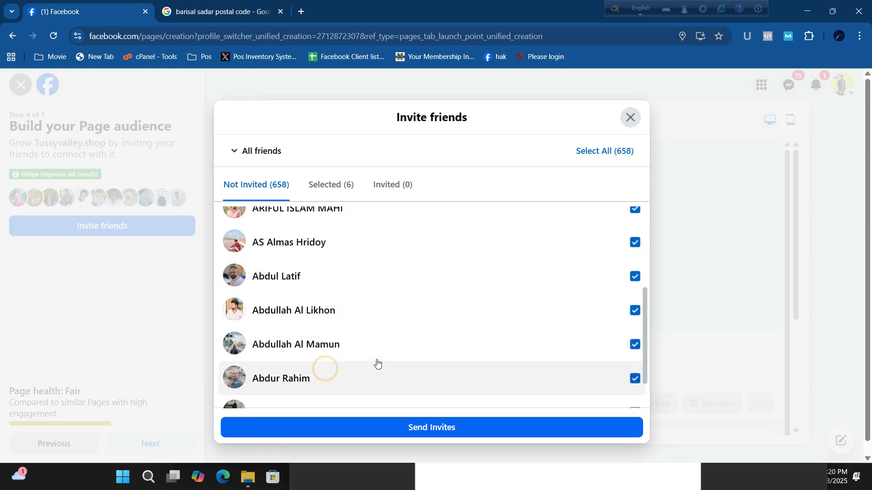
{"action": "scroll", "coordinate": [377, 363], "scroll_direction": "down", "scroll_amount": 1}
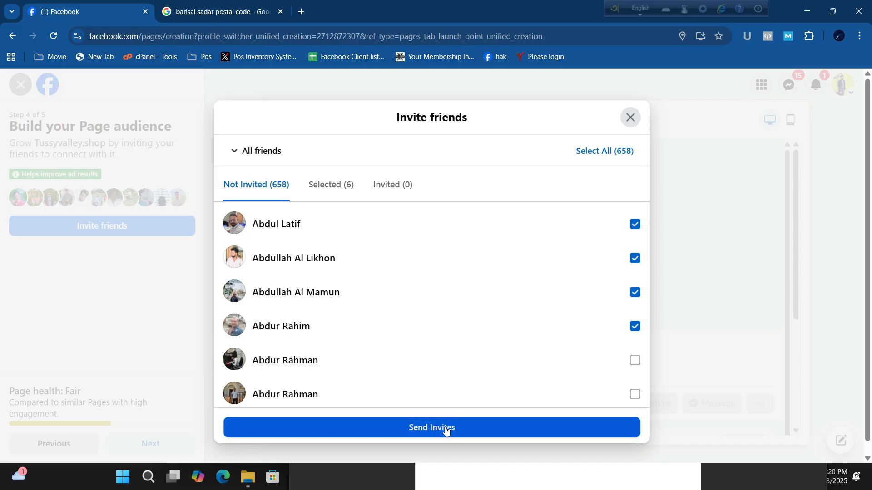
{"action": "left_click", "coordinate": [446, 429]}
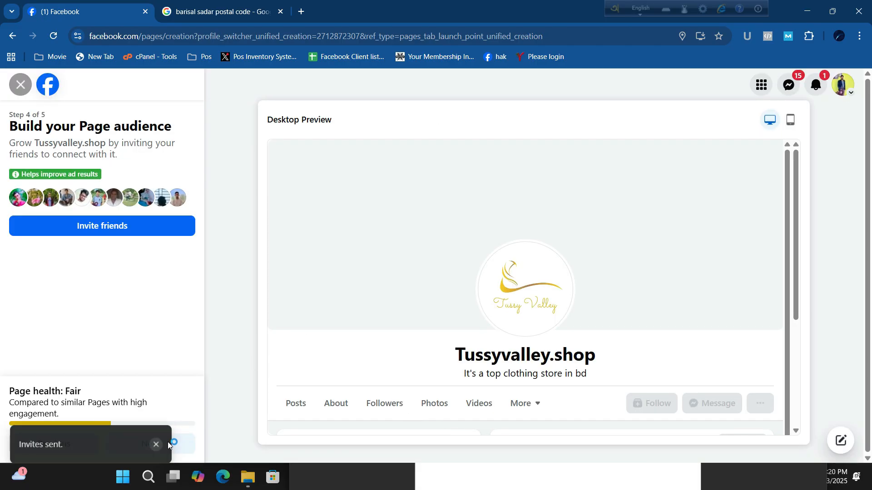
- Dismiss the invites notice and complete the final setup step with Done
{"action": "left_click", "coordinate": [158, 434]}
{"action": "left_click", "coordinate": [167, 450]}
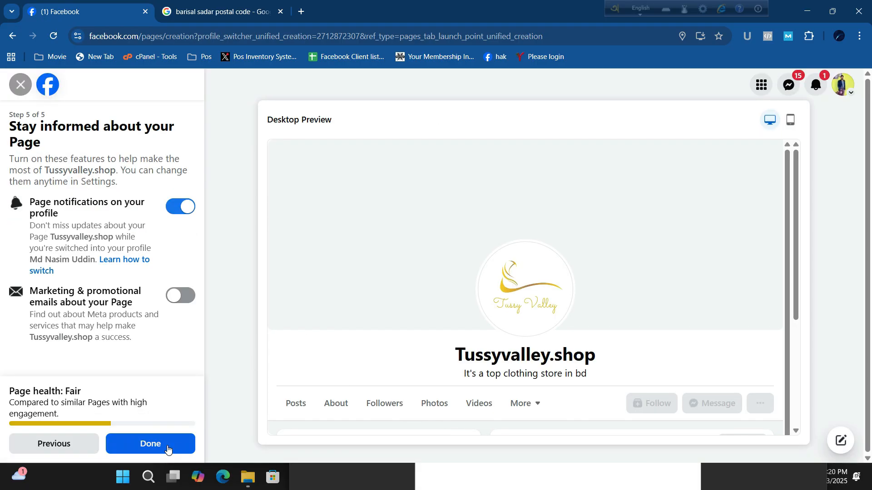
{"action": "left_click", "coordinate": [160, 446]}
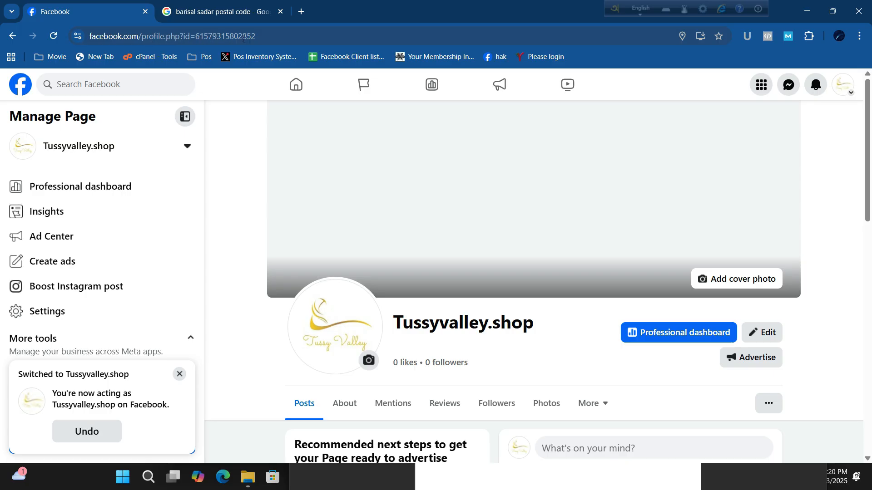
- Select the Page name 'Tussyvalley.shop' and copy it via the right-click menu
{"action": "scroll", "coordinate": [292, 263], "scroll_direction": "down", "scroll_amount": 4}
{"action": "scroll", "coordinate": [406, 253], "scroll_direction": "up", "scroll_amount": 3}
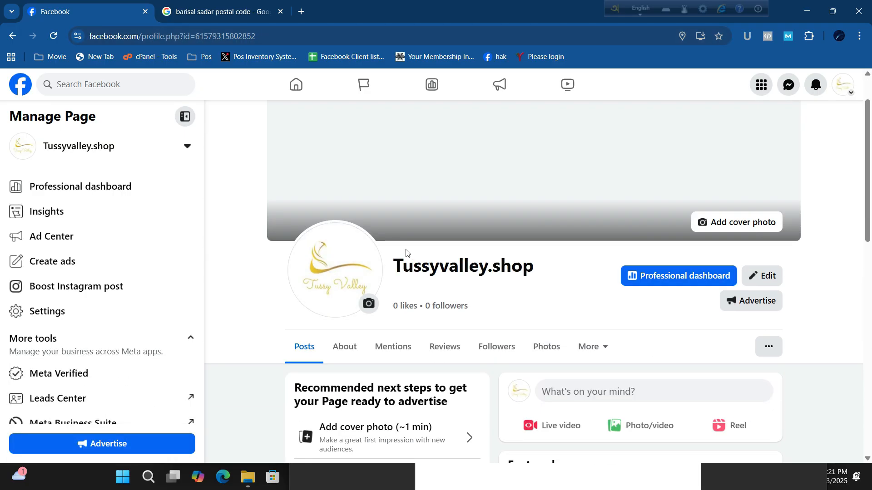
{"action": "left_click_drag", "start_coordinate": [397, 269], "coordinate": [534, 268]}
{"action": "right_click", "coordinate": [516, 269]}
{"action": "left_click", "coordinate": [538, 282]}
- In Page setup > Name, paste Tussyvalley.shop as the Page username and save changes
{"action": "left_click", "coordinate": [82, 310]}
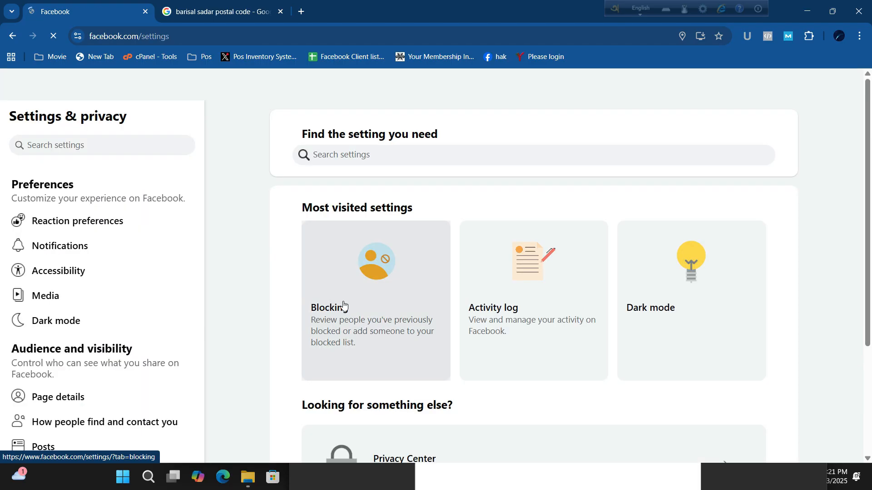
{"action": "scroll", "coordinate": [122, 341], "scroll_direction": "down", "scroll_amount": 3}
{"action": "scroll", "coordinate": [122, 340], "scroll_direction": "down", "scroll_amount": 3}
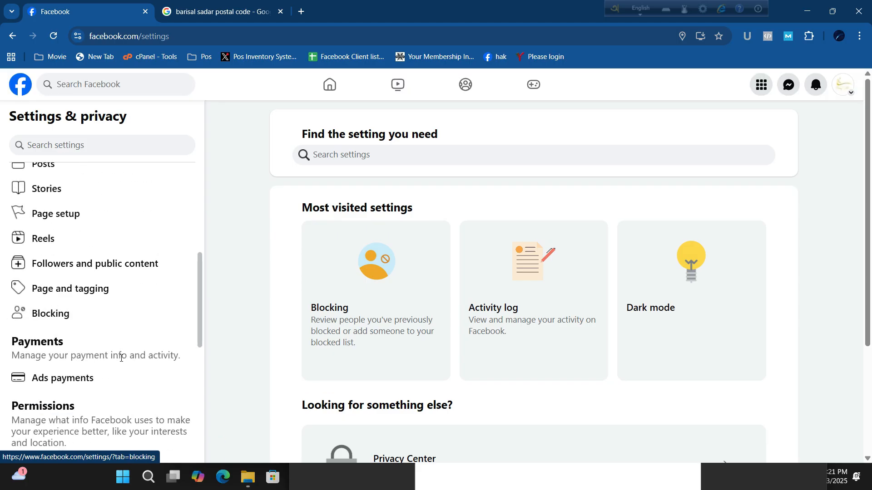
{"action": "left_click", "coordinate": [97, 218]}
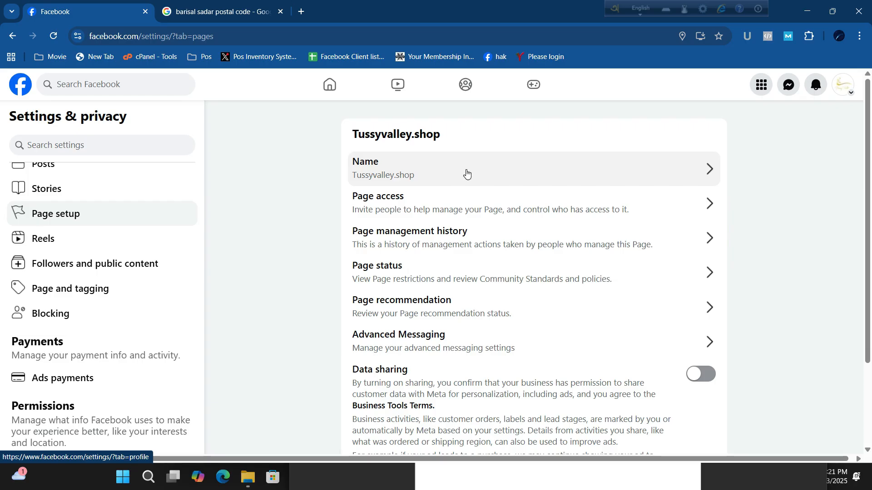
{"action": "left_click", "coordinate": [467, 173]}
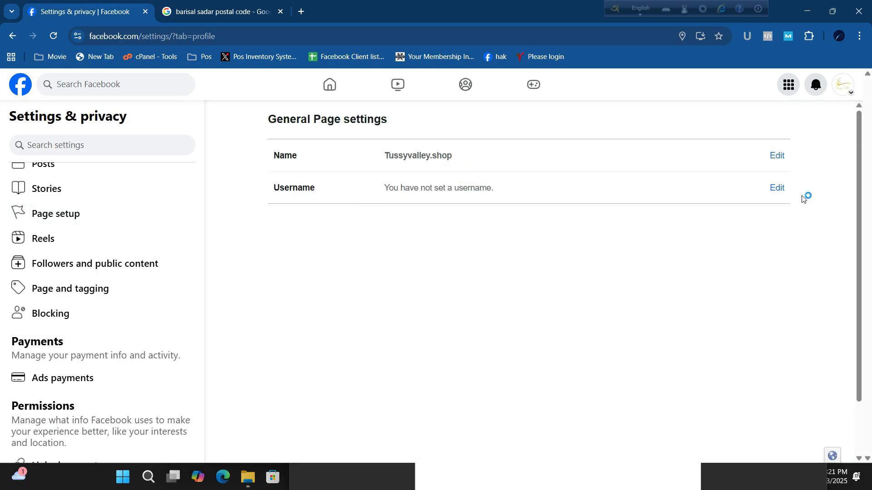
{"action": "left_click", "coordinate": [781, 190]}
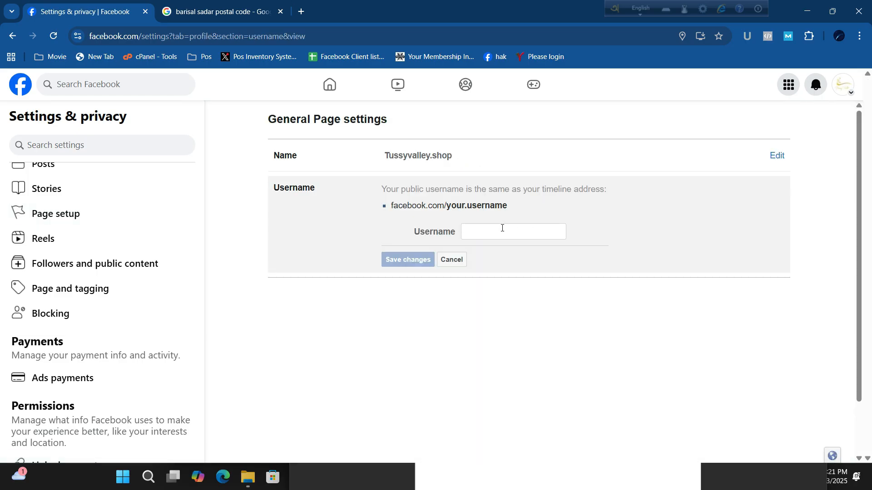
{"action": "left_click", "coordinate": [503, 228]}
{"action": "left_click", "coordinate": [496, 233]}
{"action": "key", "text": "ctrl+v"}
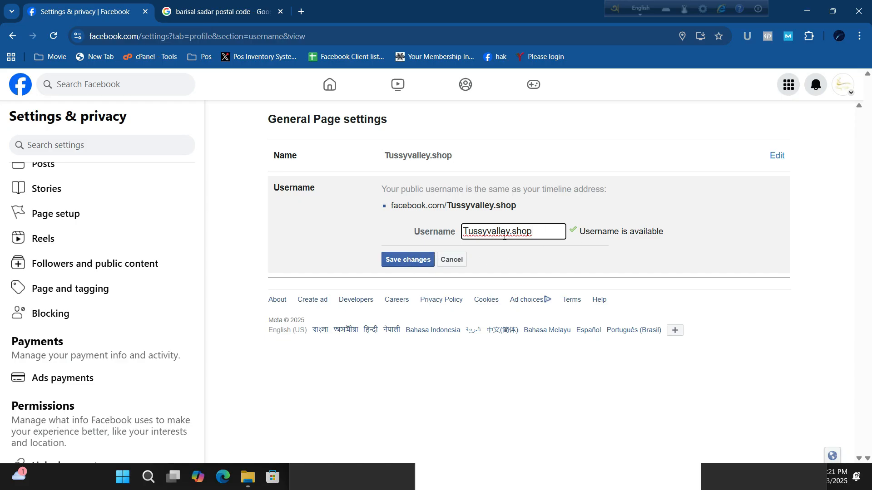
{"action": "left_click", "coordinate": [419, 260]}
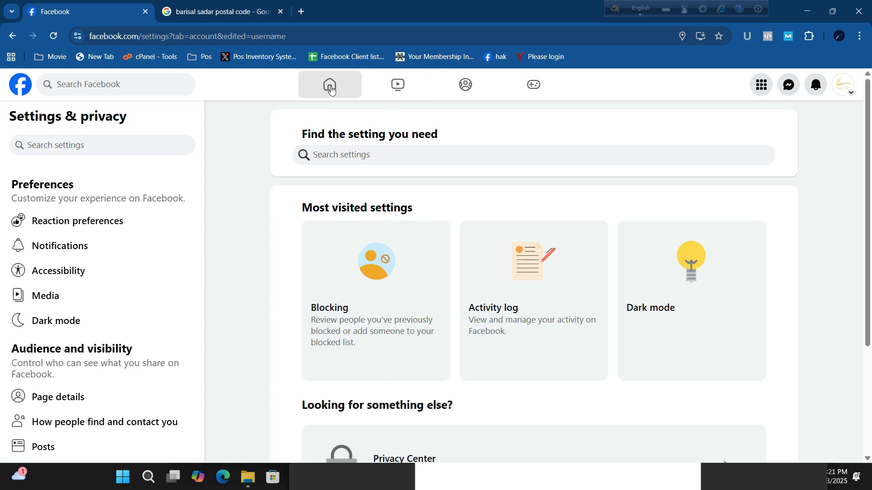
- Open the Tussyvalley.shop Page from Home and review its Intro details and Always open hours
{"action": "left_click", "coordinate": [330, 89]}
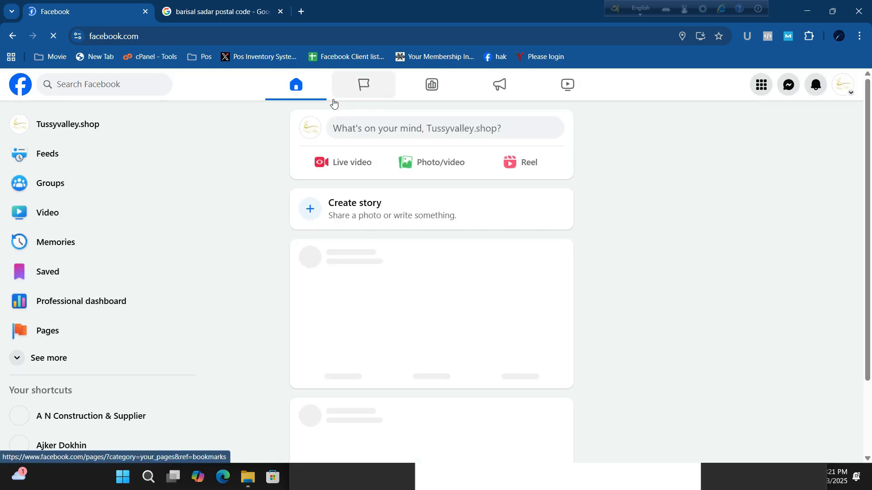
{"action": "left_click", "coordinate": [82, 130]}
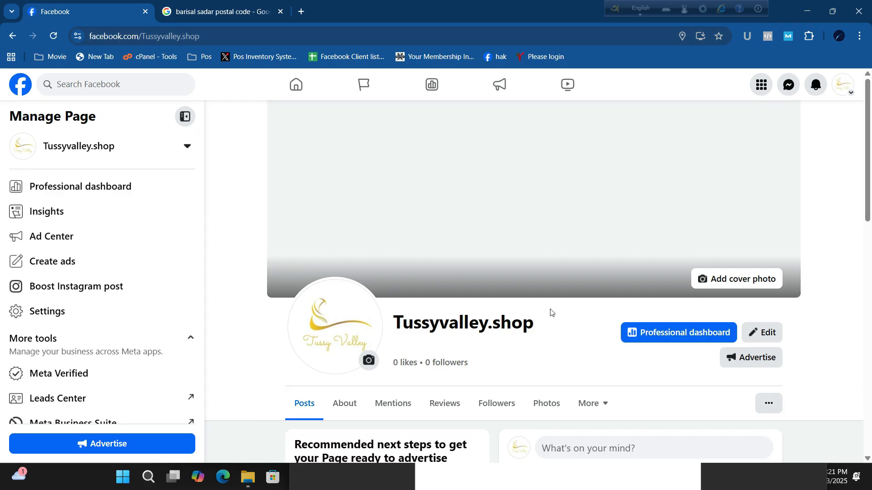
{"action": "scroll", "coordinate": [556, 318], "scroll_direction": "down", "scroll_amount": 5}
{"action": "scroll", "coordinate": [589, 264], "scroll_direction": "down", "scroll_amount": 3}
{"action": "scroll", "coordinate": [485, 261], "scroll_direction": "up", "scroll_amount": 5}
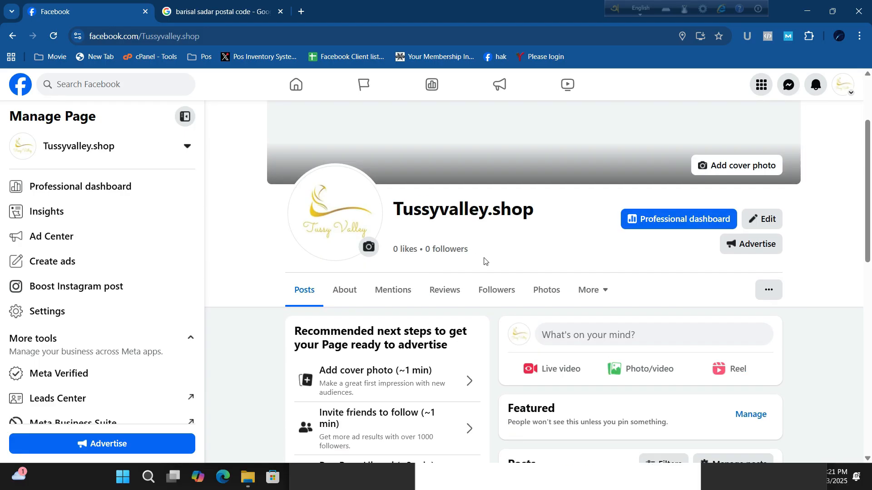
{"action": "scroll", "coordinate": [563, 331], "scroll_direction": "down", "scroll_amount": 9}
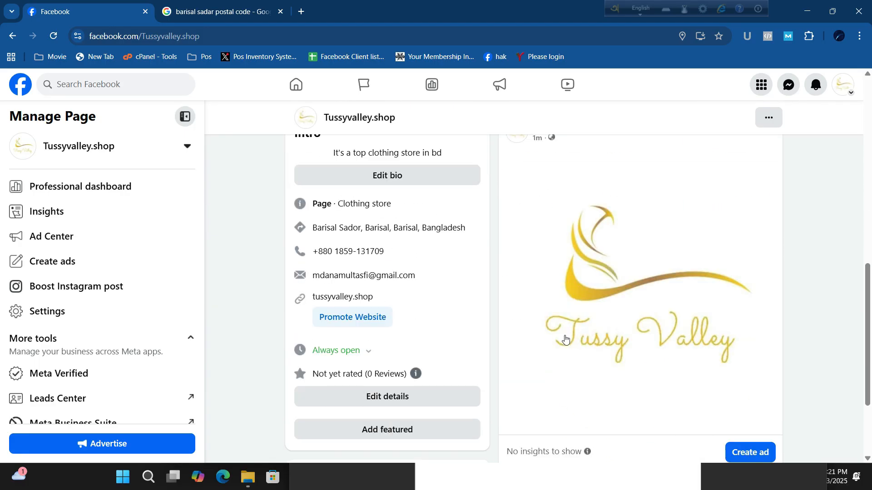
{"action": "scroll", "coordinate": [575, 346], "scroll_direction": "up", "scroll_amount": 2}
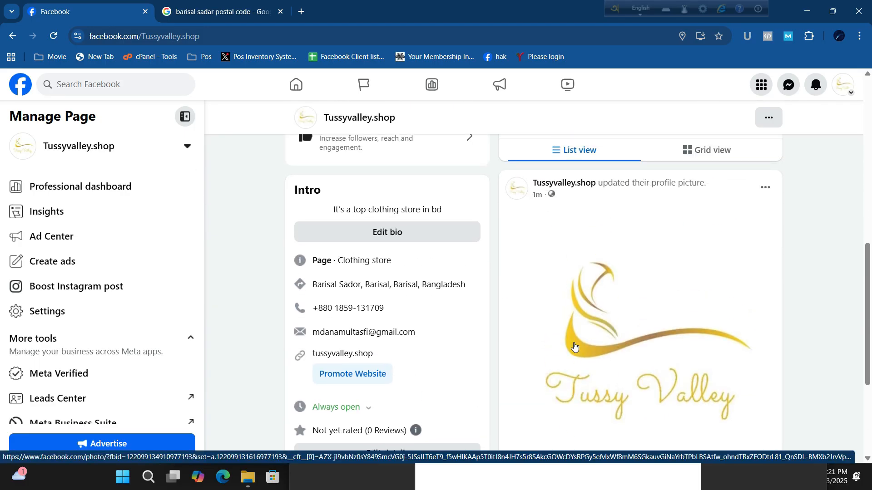
{"action": "scroll", "coordinate": [551, 347], "scroll_direction": "up", "scroll_amount": 3}
{"action": "scroll", "coordinate": [551, 346], "scroll_direction": "up", "scroll_amount": 5}
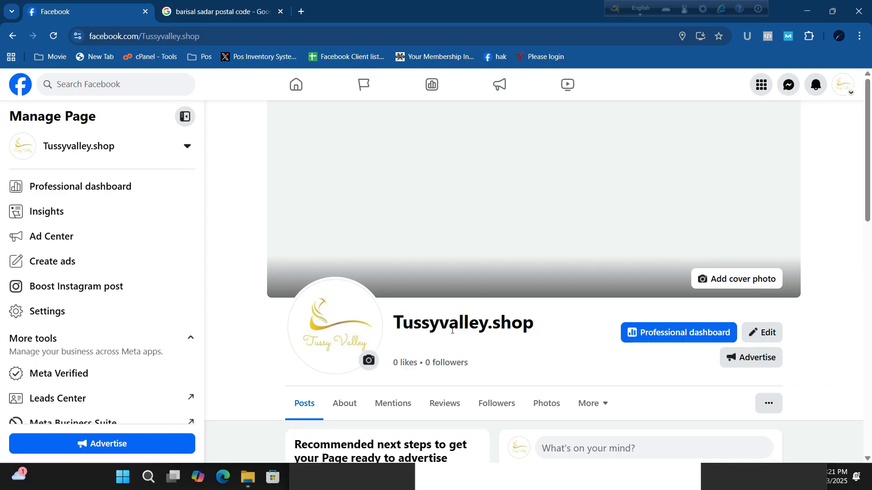
{"action": "scroll", "coordinate": [452, 330], "scroll_direction": "down", "scroll_amount": 6}
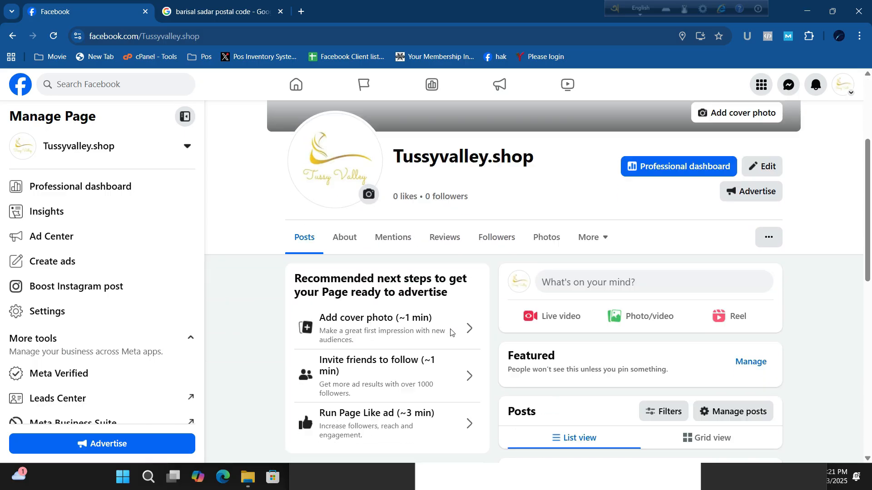
{"action": "scroll", "coordinate": [451, 332], "scroll_direction": "up", "scroll_amount": 6}
- Load tnr7.com in a new tab and scroll through its services section
{"action": "left_click", "coordinate": [301, 11]}
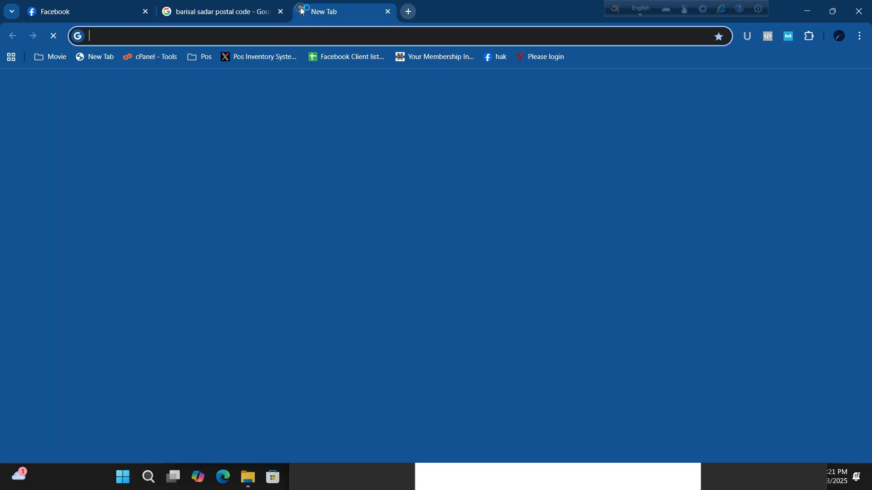
{"action": "type", "text": "tnr7.com"}
{"action": "key", "text": "Return"}
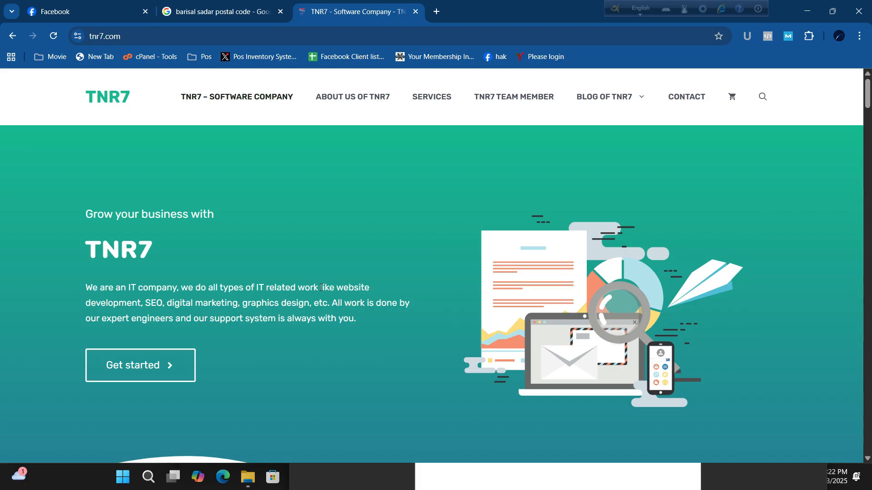
{"action": "scroll", "coordinate": [328, 344], "scroll_direction": "down", "scroll_amount": 10}
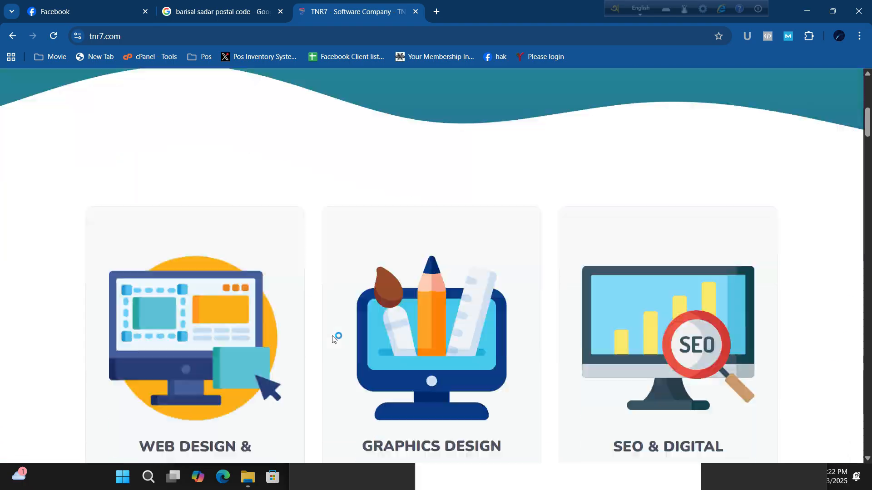
{"action": "scroll", "coordinate": [271, 300], "scroll_direction": "down", "scroll_amount": 3}
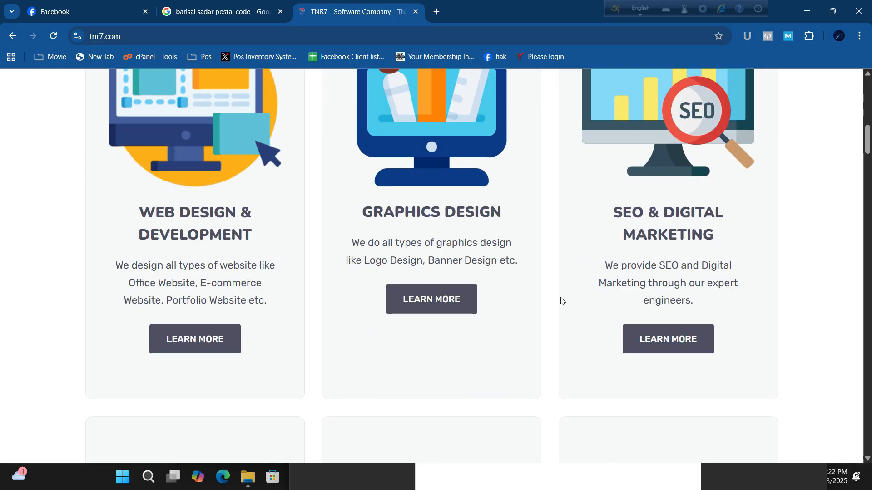
{"action": "scroll", "coordinate": [554, 303], "scroll_direction": "down", "scroll_amount": 7}
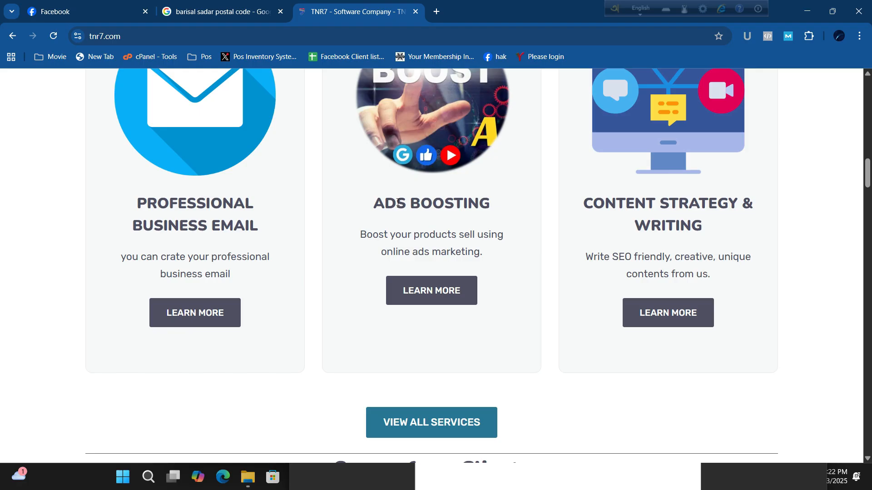
{"action": "scroll", "coordinate": [569, 267], "scroll_direction": "down", "scroll_amount": 10}
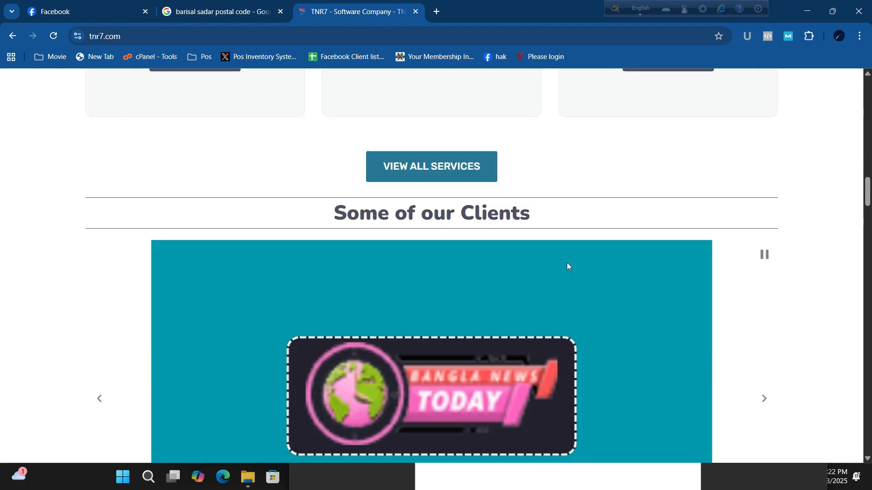
- Step back one slide, then forward four slides through the client showcase carousel
{"action": "scroll", "coordinate": [239, 254], "scroll_direction": "up", "scroll_amount": 3}
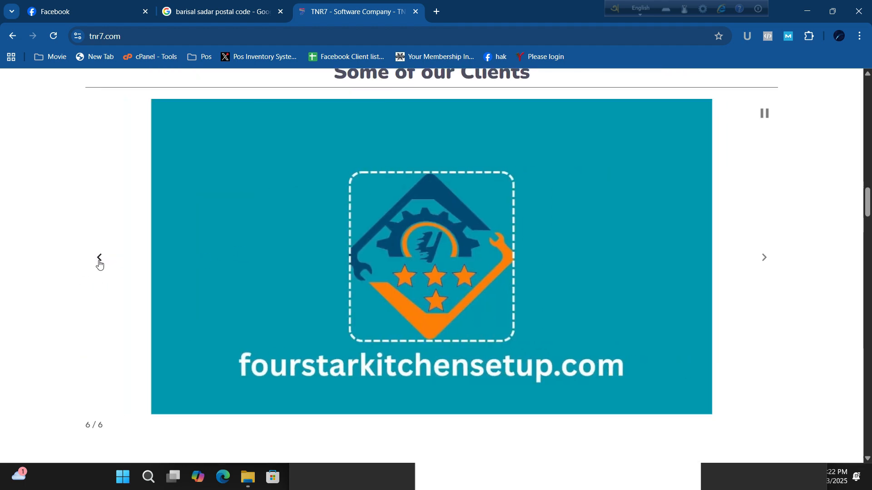
{"action": "left_click", "coordinate": [99, 260]}
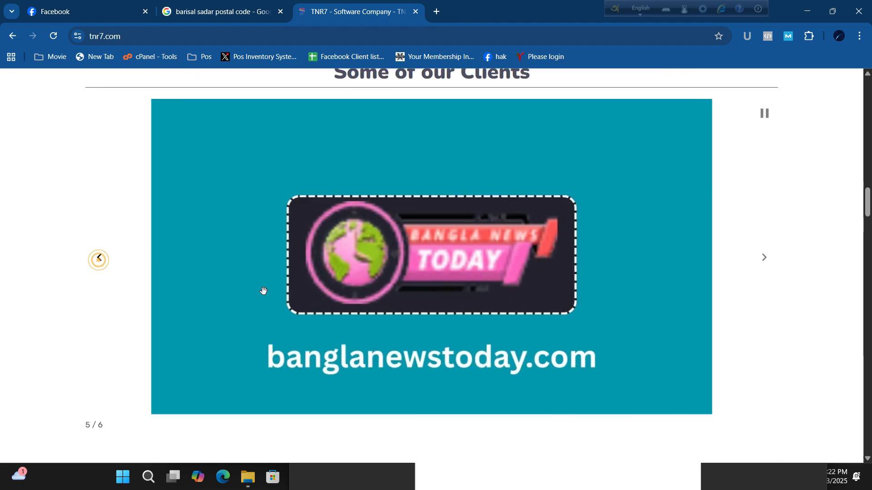
{"action": "left_click", "coordinate": [767, 260]}
{"action": "left_click", "coordinate": [768, 262]}
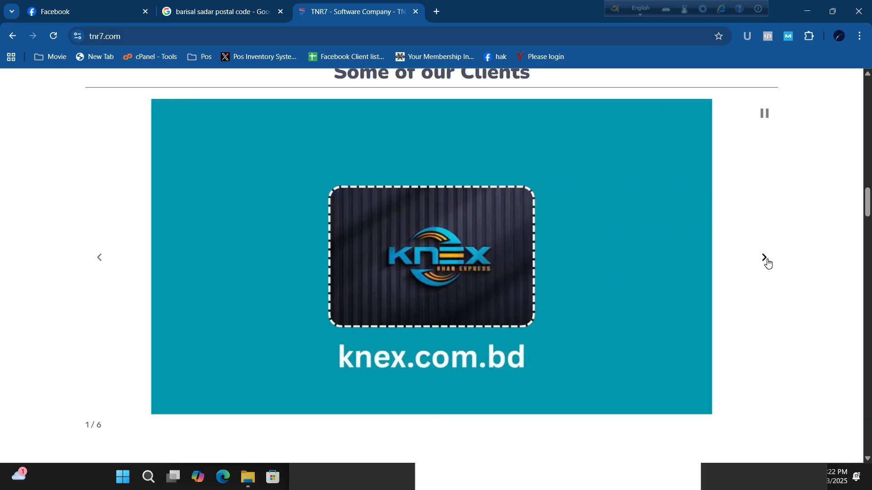
{"action": "left_click", "coordinate": [767, 262]}
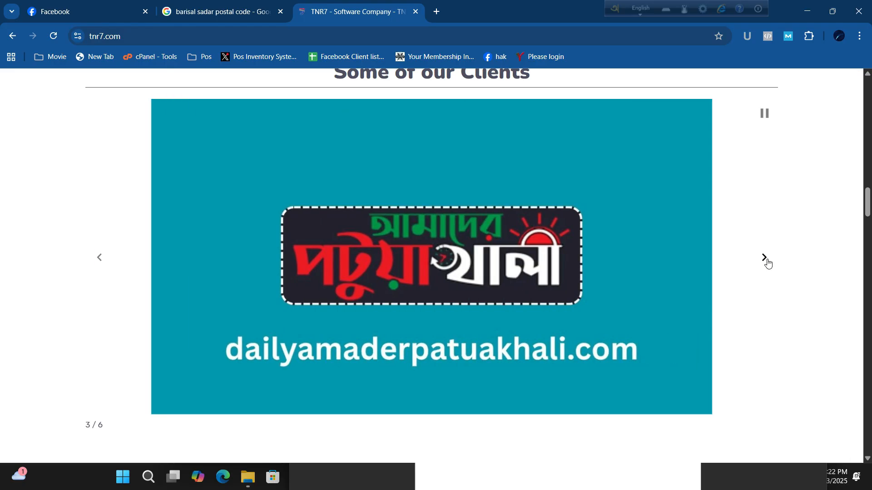
{"action": "left_click", "coordinate": [768, 262]}
- Scroll to the footer and select the company's street address and phone number
{"action": "scroll", "coordinate": [442, 351], "scroll_direction": "down", "scroll_amount": 5}
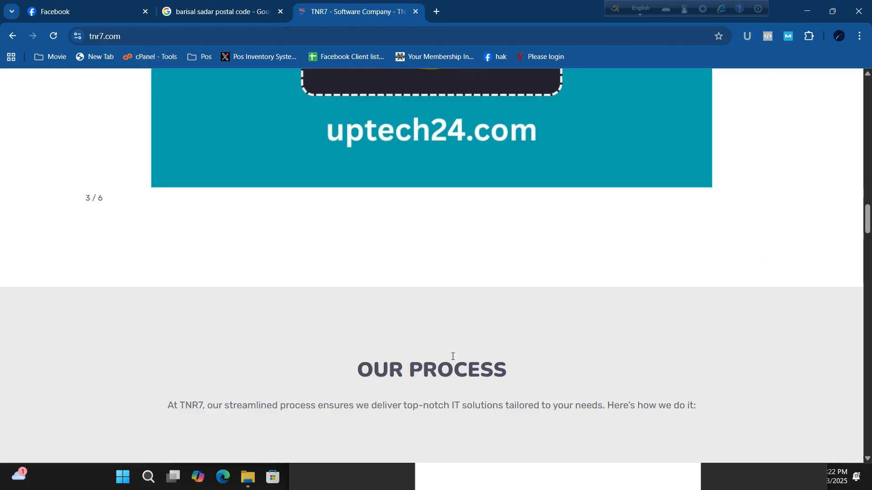
{"action": "scroll", "coordinate": [271, 317], "scroll_direction": "up", "scroll_amount": 4}
{"action": "scroll", "coordinate": [471, 307], "scroll_direction": "down", "scroll_amount": 15}
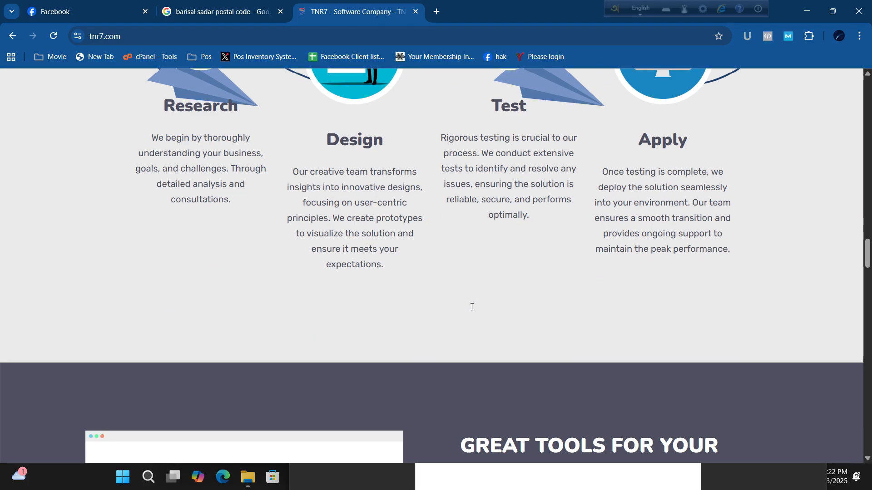
{"action": "scroll", "coordinate": [473, 308], "scroll_direction": "down", "scroll_amount": 15}
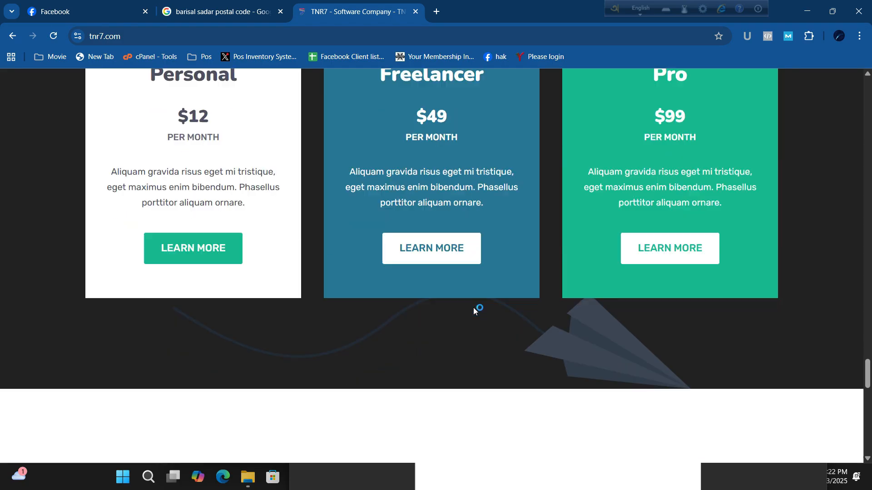
{"action": "scroll", "coordinate": [475, 312], "scroll_direction": "down", "scroll_amount": 7}
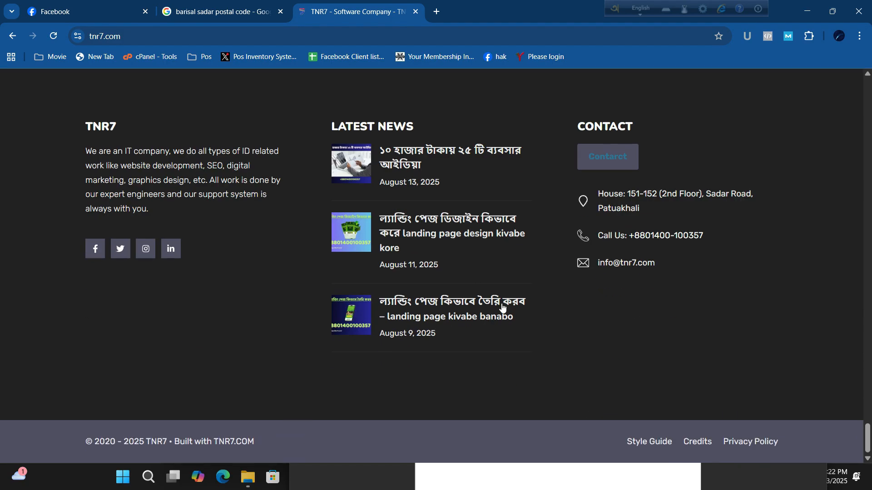
{"action": "triple_click", "coordinate": [600, 193]}
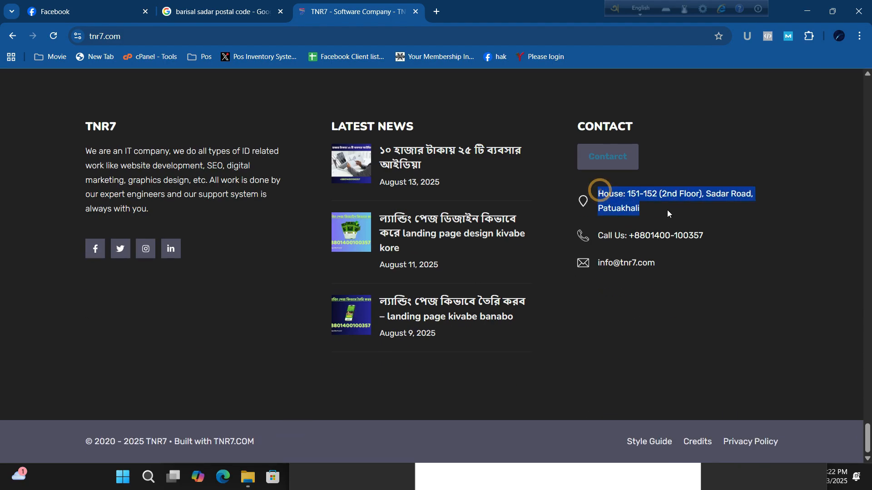
{"action": "left_click_drag", "start_coordinate": [597, 237], "coordinate": [707, 239]}
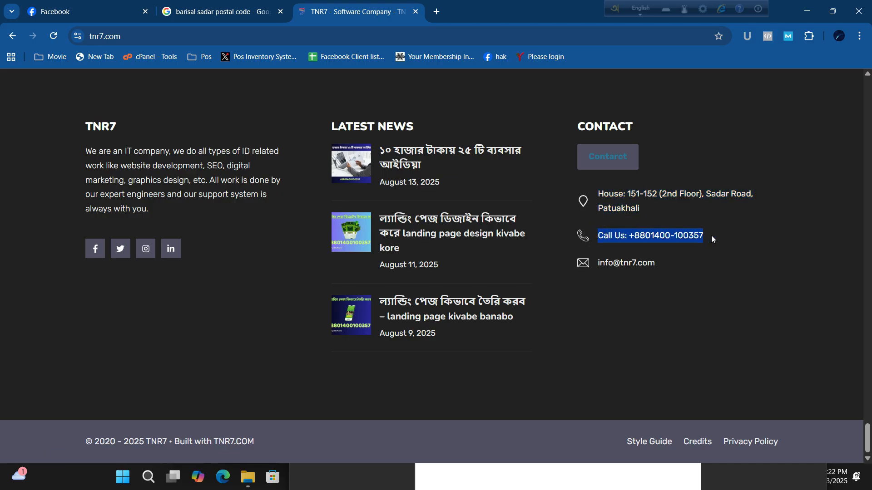
{"action": "scroll", "coordinate": [427, 338], "scroll_direction": "up", "scroll_amount": 10}
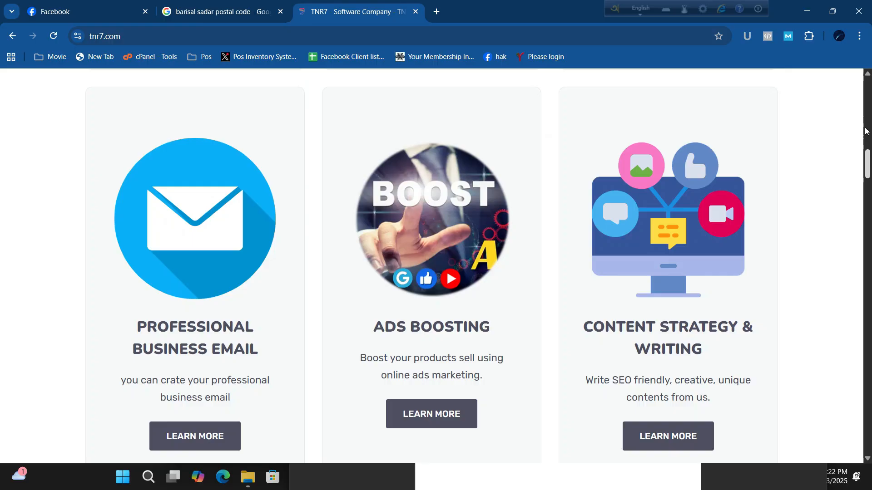
{"action": "left_click_drag", "start_coordinate": [866, 129], "coordinate": [857, 70]}
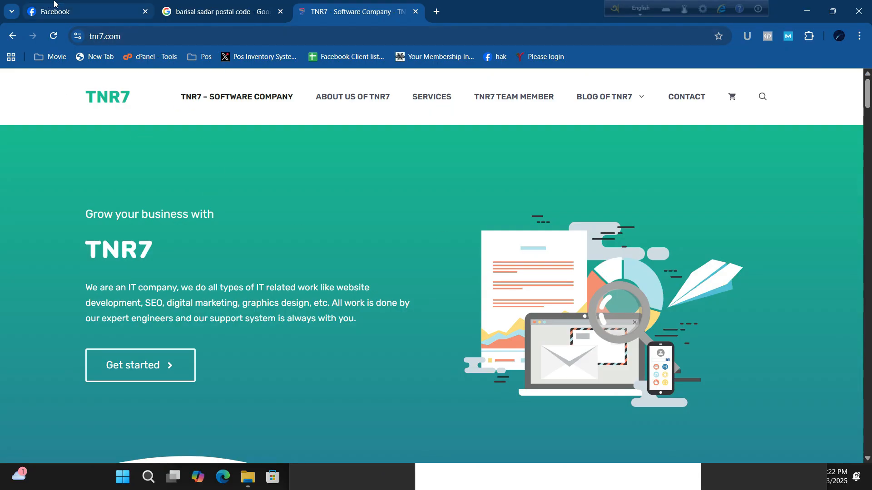
- Return to the Facebook tab, minimize the Snipping Tool window, and open the hidden icons tray
{"action": "left_click", "coordinate": [54, 3]}
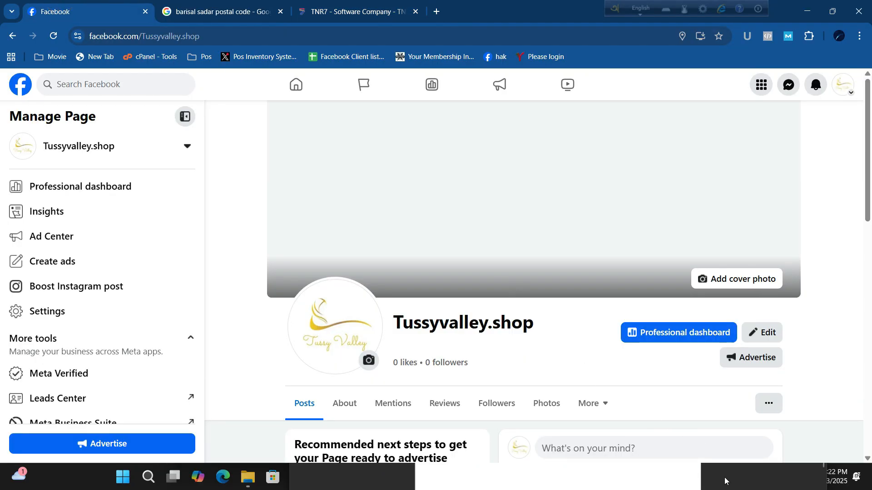
{"action": "left_click", "coordinate": [753, 482]}
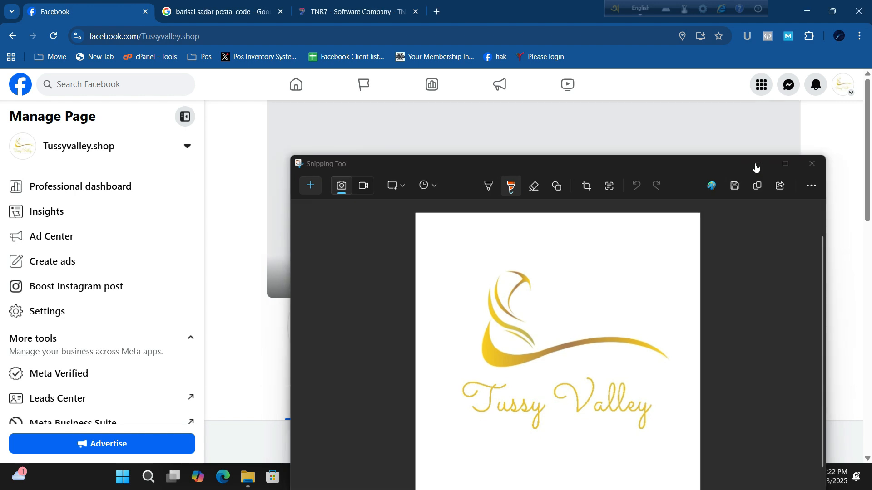
{"action": "left_click", "coordinate": [757, 163]}
{"action": "left_click", "coordinate": [702, 480]}
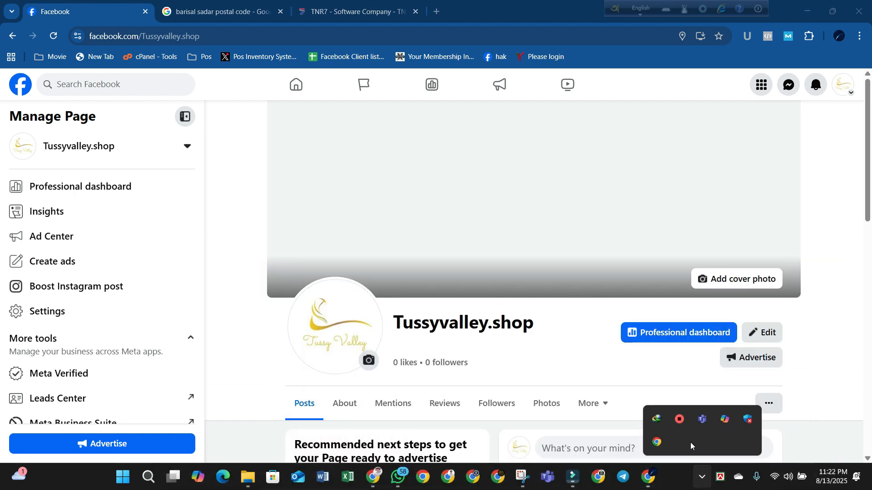